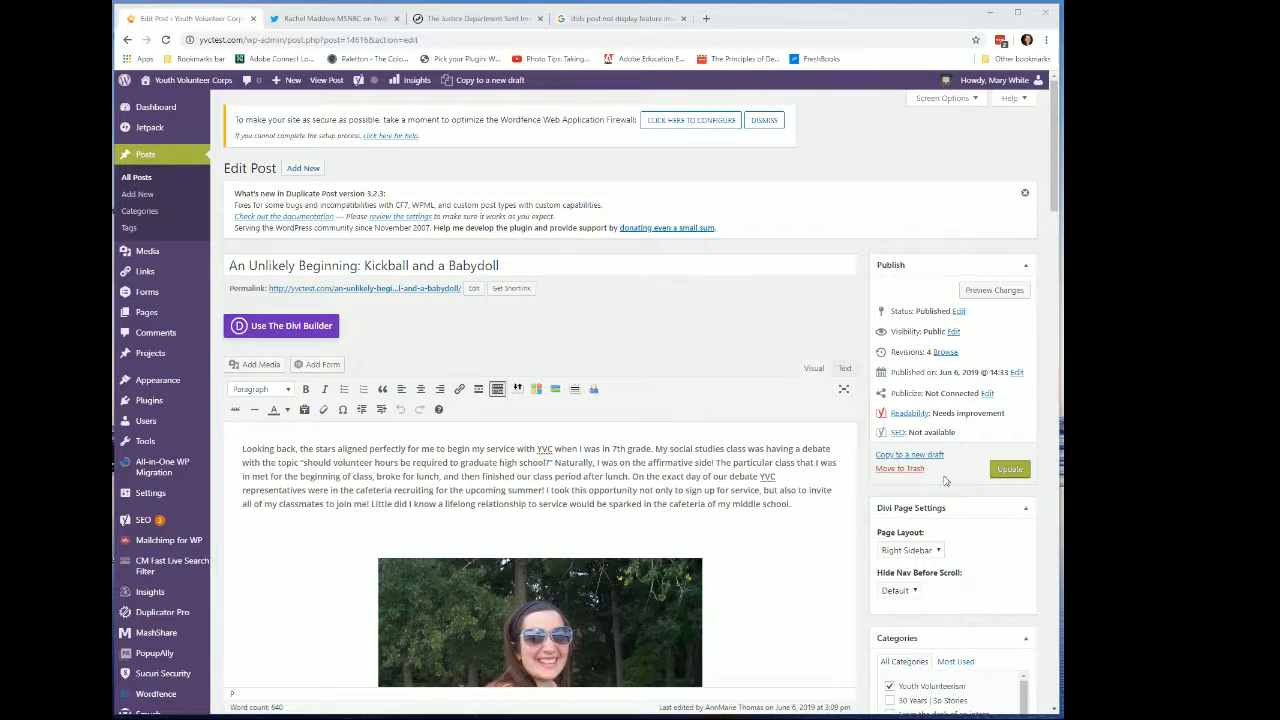
Set the post's page layout to No Sidebar and convert the post to the Divi Builder using its existing content.
{"action": "left_click", "coordinate": [940, 551]}
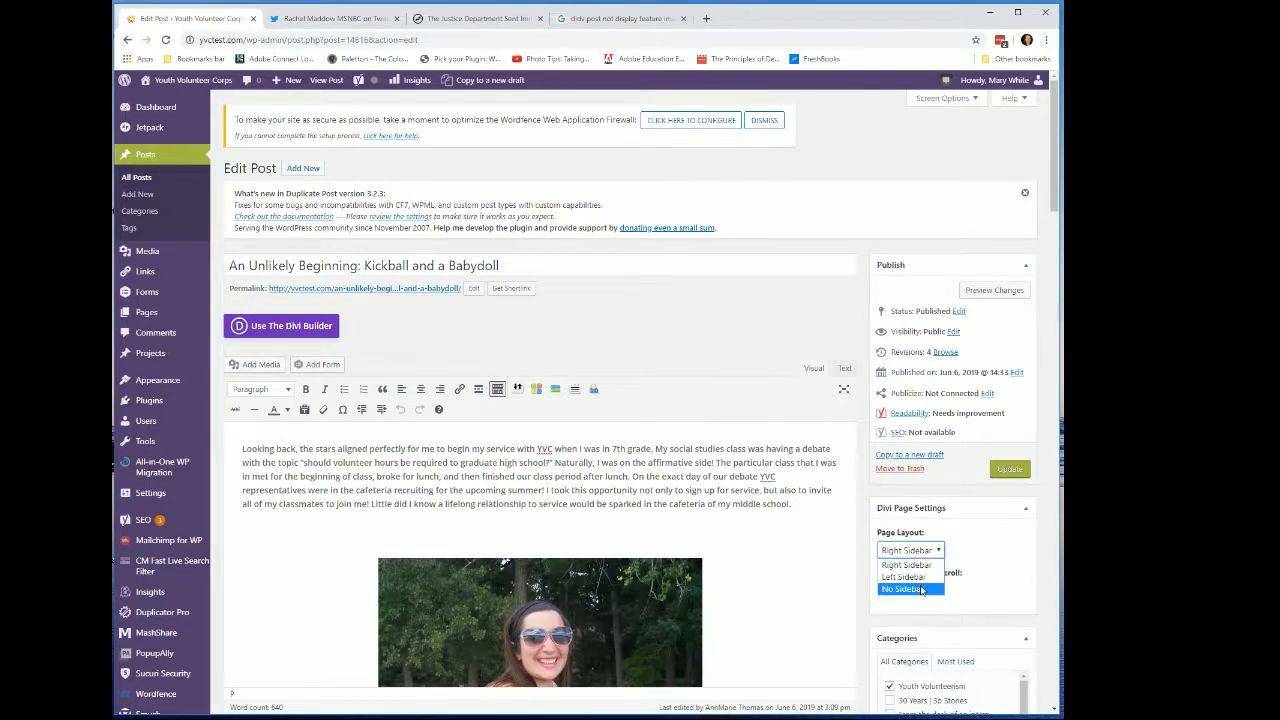
{"action": "left_click", "coordinate": [922, 590]}
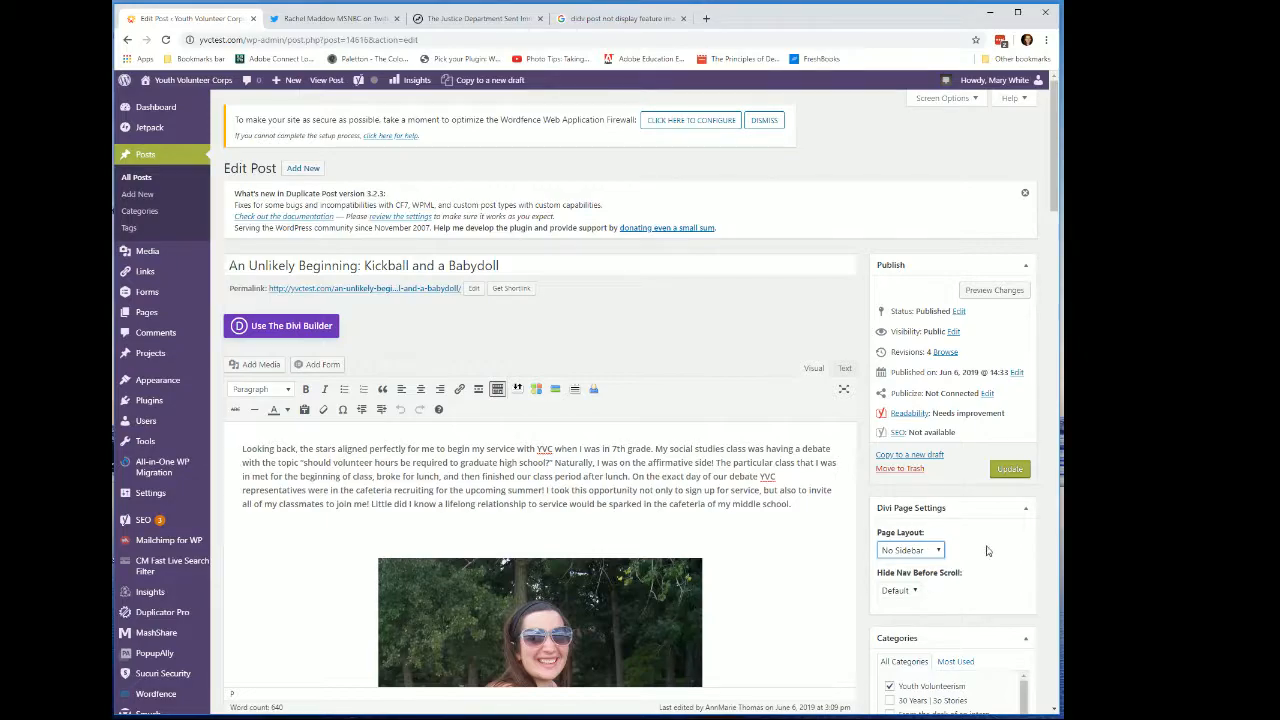
{"action": "scroll", "coordinate": [989, 549], "scroll_direction": "down", "scroll_amount": 2}
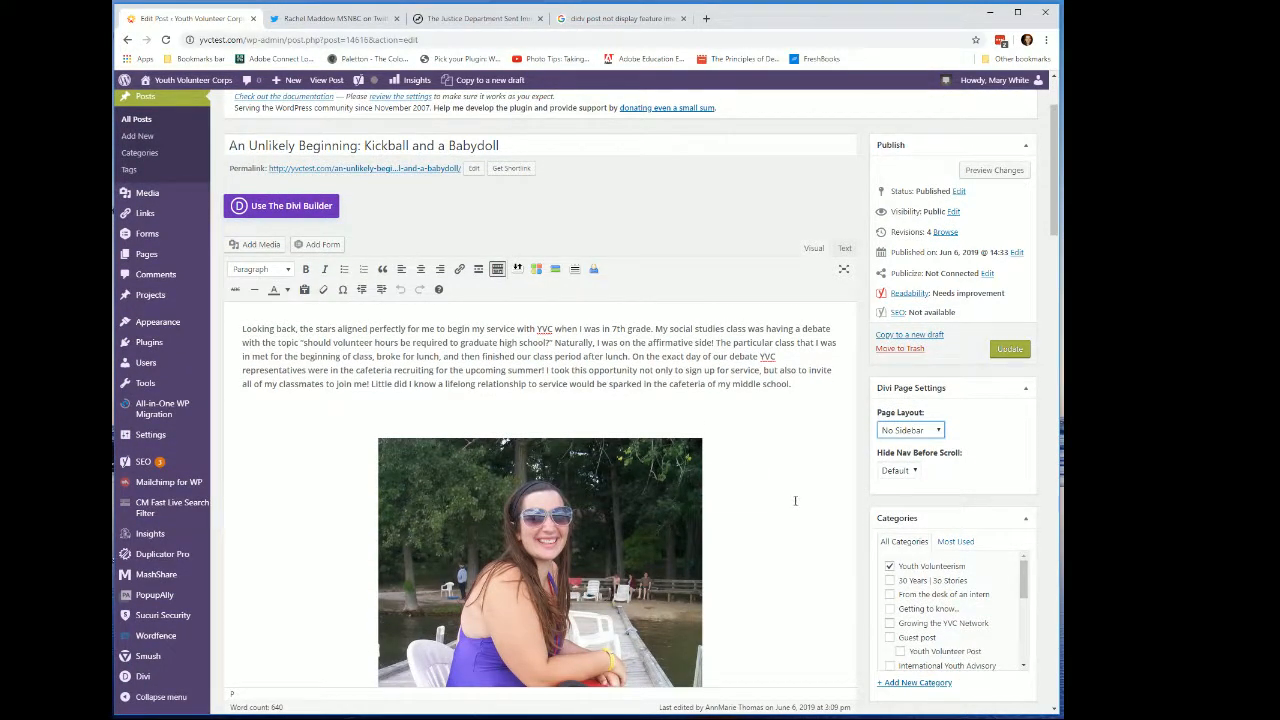
{"action": "scroll", "coordinate": [796, 501], "scroll_direction": "up", "scroll_amount": 1}
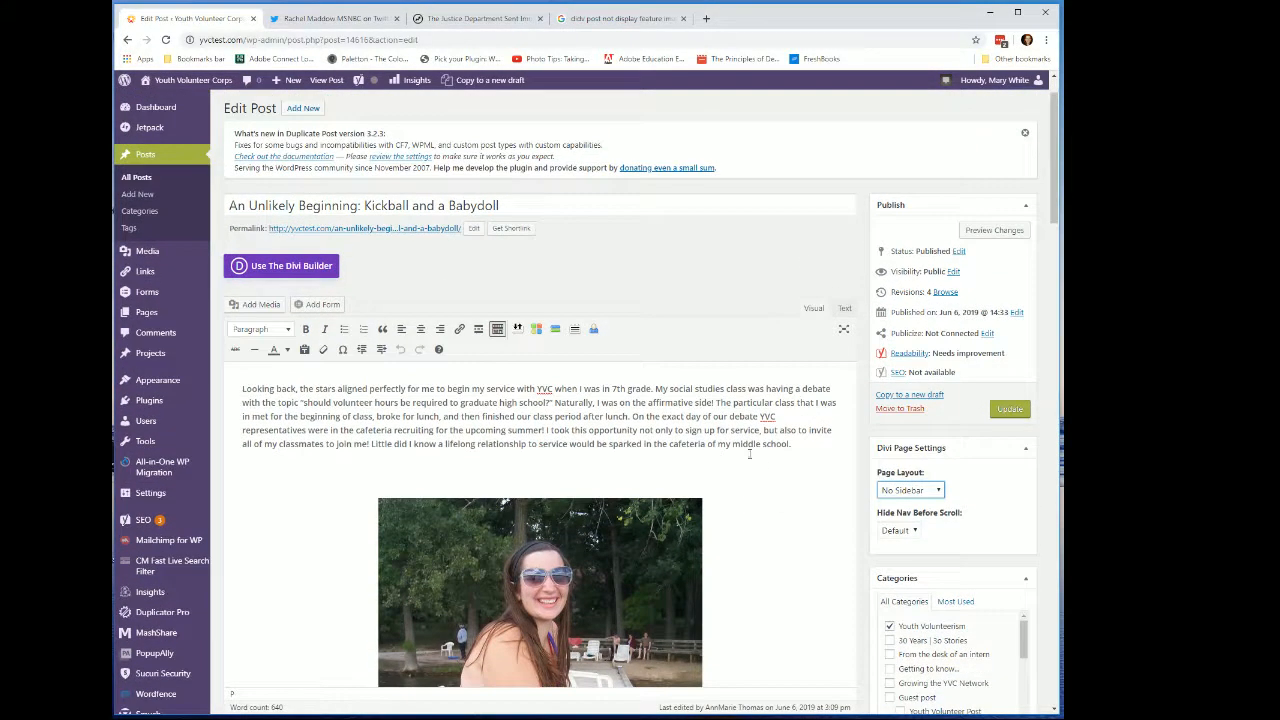
{"action": "left_click", "coordinate": [298, 267]}
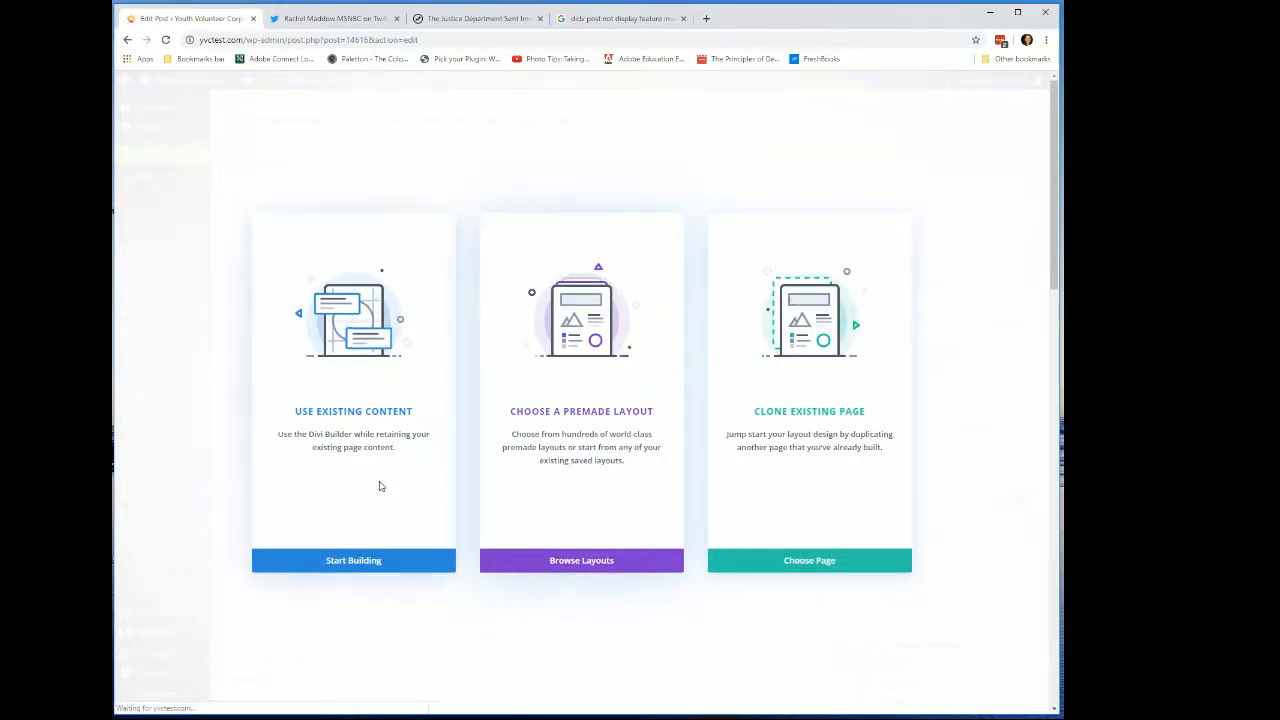
{"action": "left_click", "coordinate": [368, 564]}
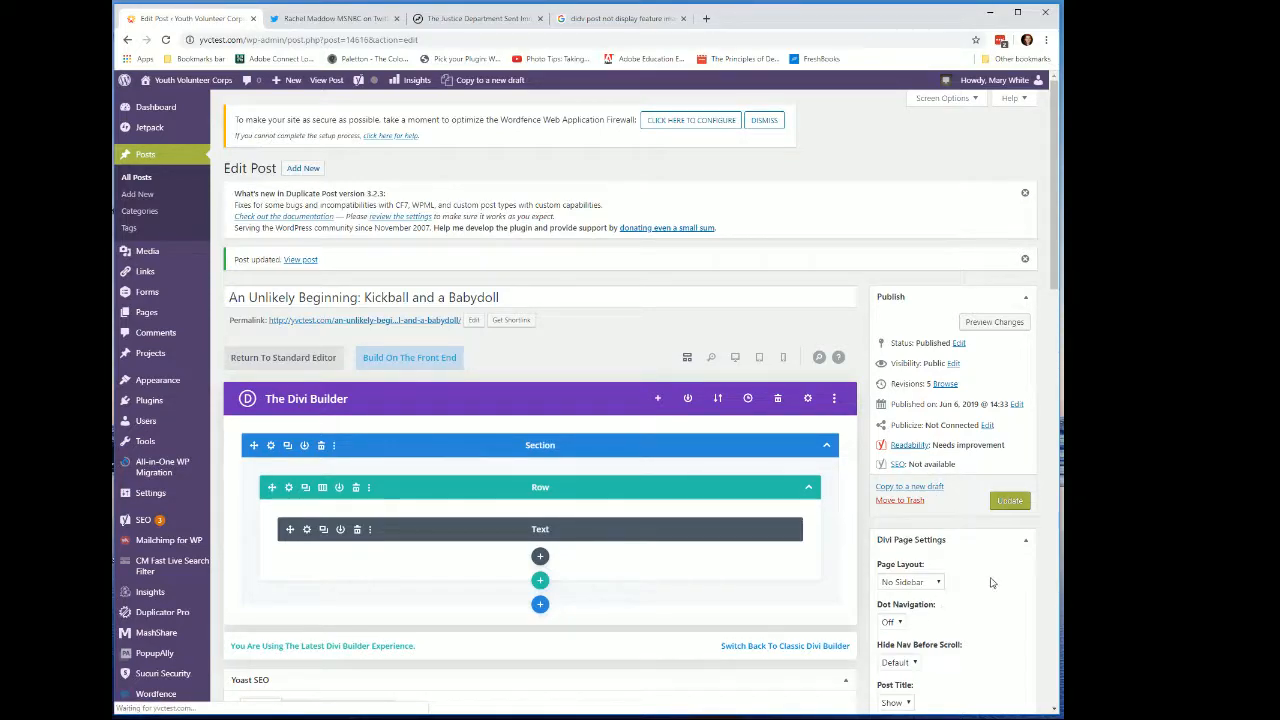
Configure the Divi page settings with a Fullwidth page layout, Post Title set to Hide and Hide Nav Before Scroll set to Off.
{"action": "left_click", "coordinate": [937, 582]}
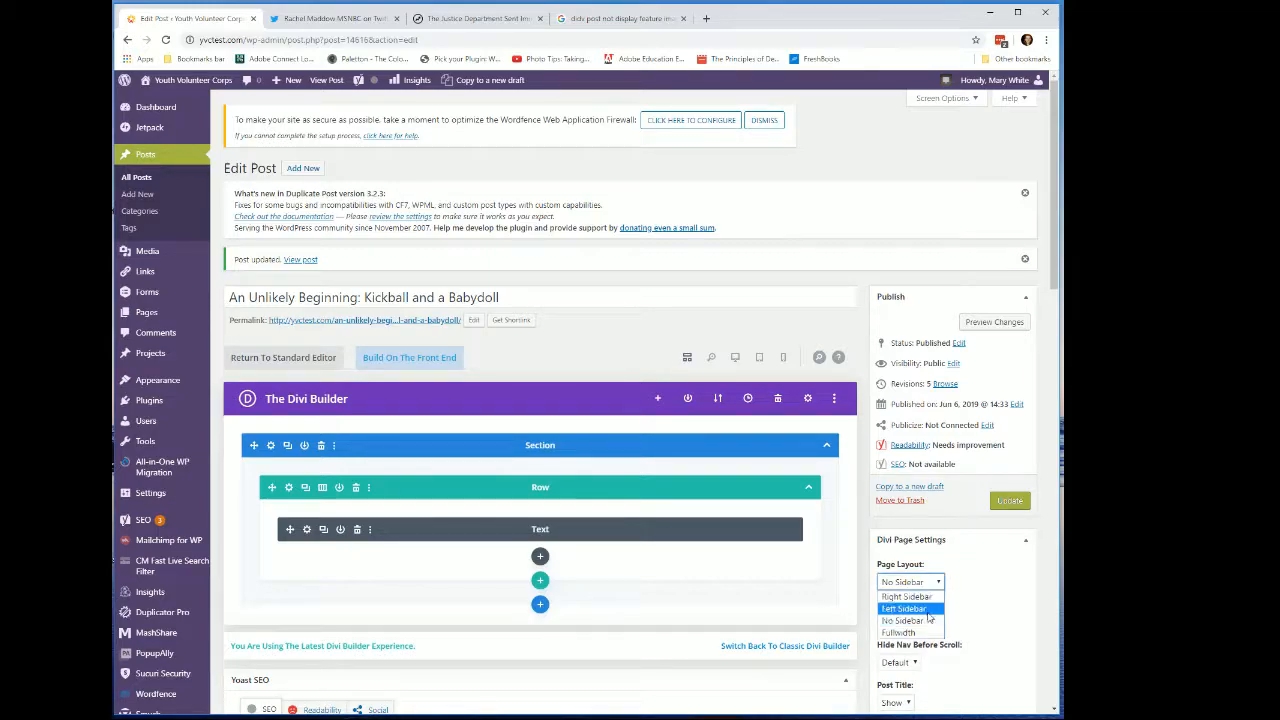
{"action": "left_click", "coordinate": [930, 626]}
{"action": "scroll", "coordinate": [997, 581], "scroll_direction": "down", "scroll_amount": 2}
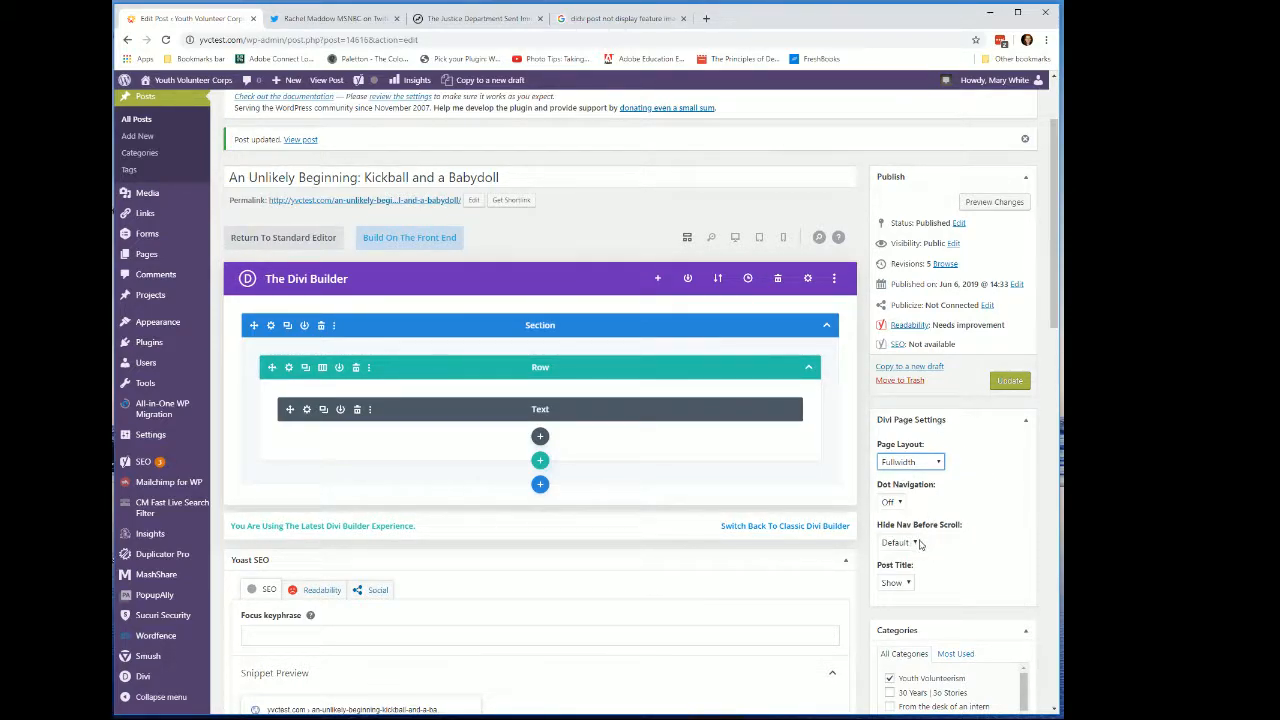
{"action": "left_click", "coordinate": [910, 584]}
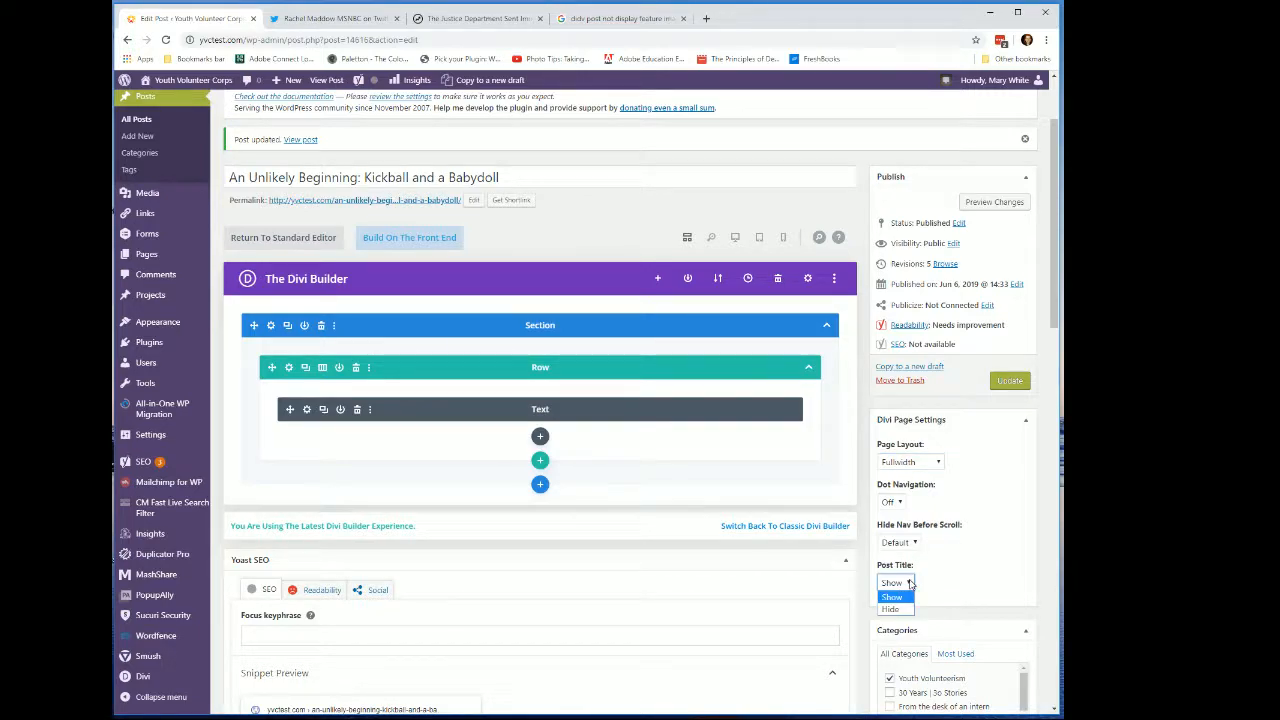
{"action": "left_click", "coordinate": [898, 610]}
{"action": "left_click", "coordinate": [916, 543]}
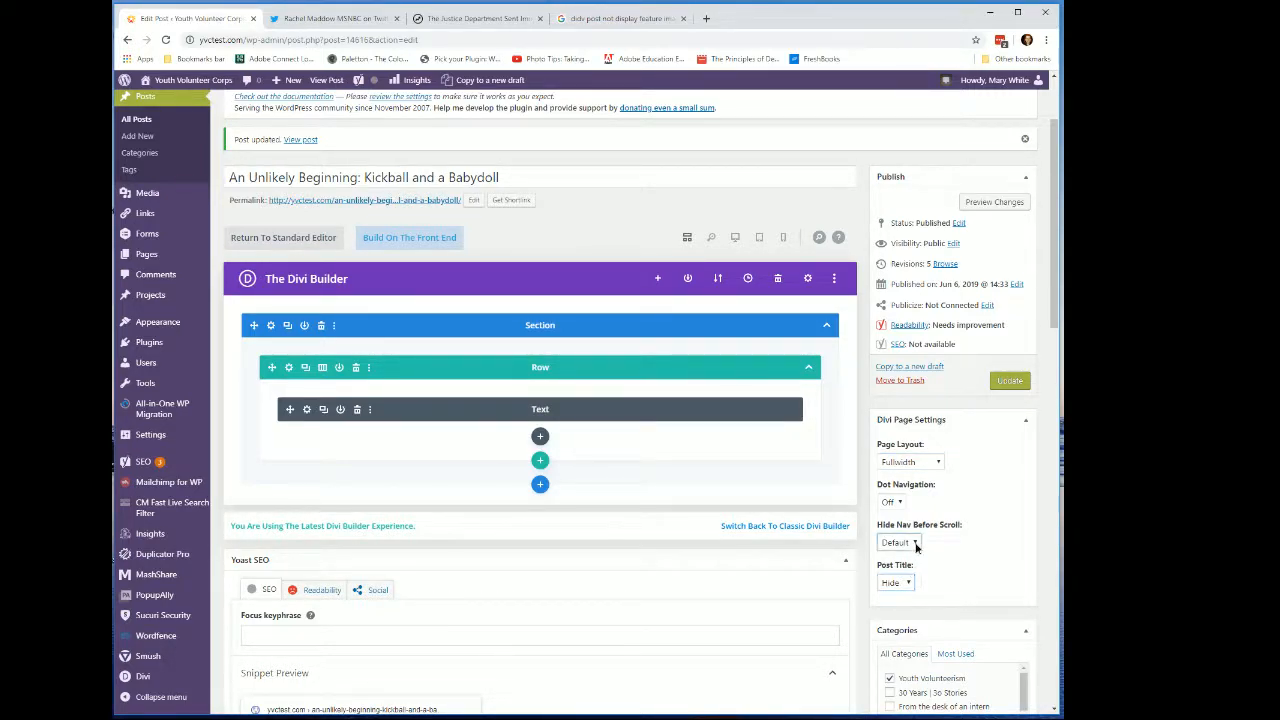
{"action": "left_click", "coordinate": [889, 569]}
Insert the Old Page Header section from the library and move it above the existing content section.
{"action": "left_click", "coordinate": [540, 486]}
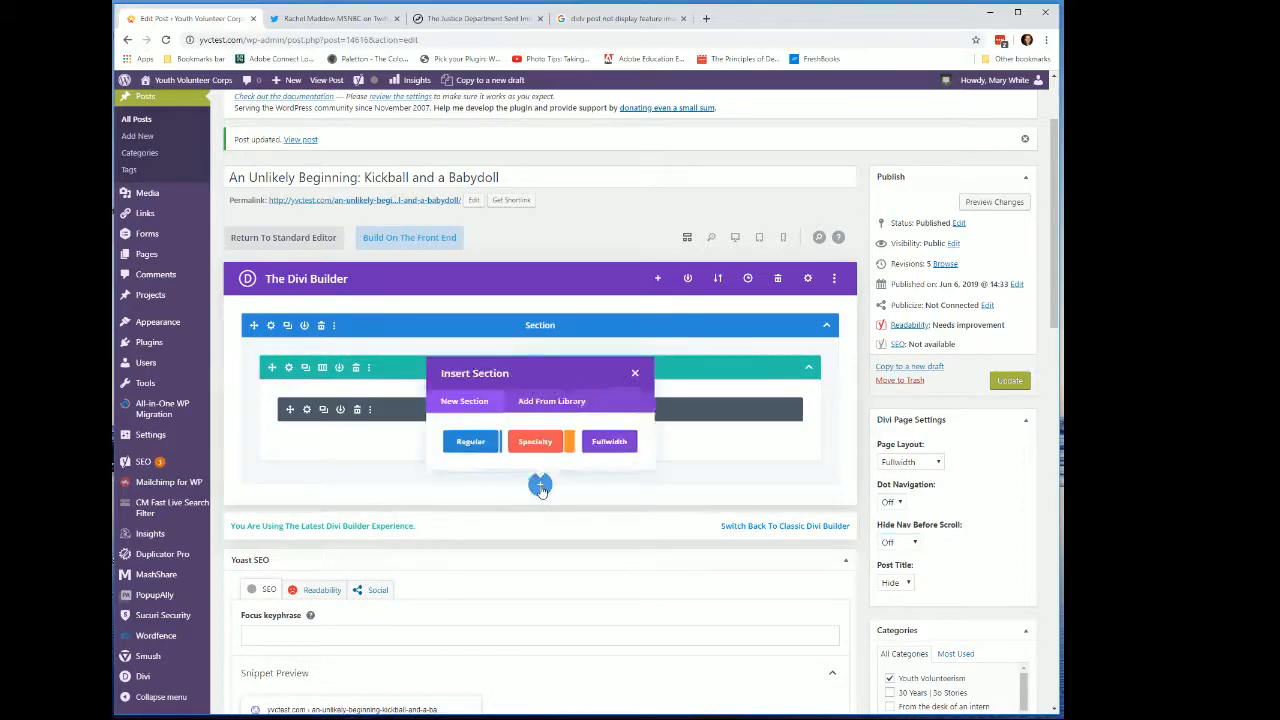
{"action": "left_click", "coordinate": [557, 406]}
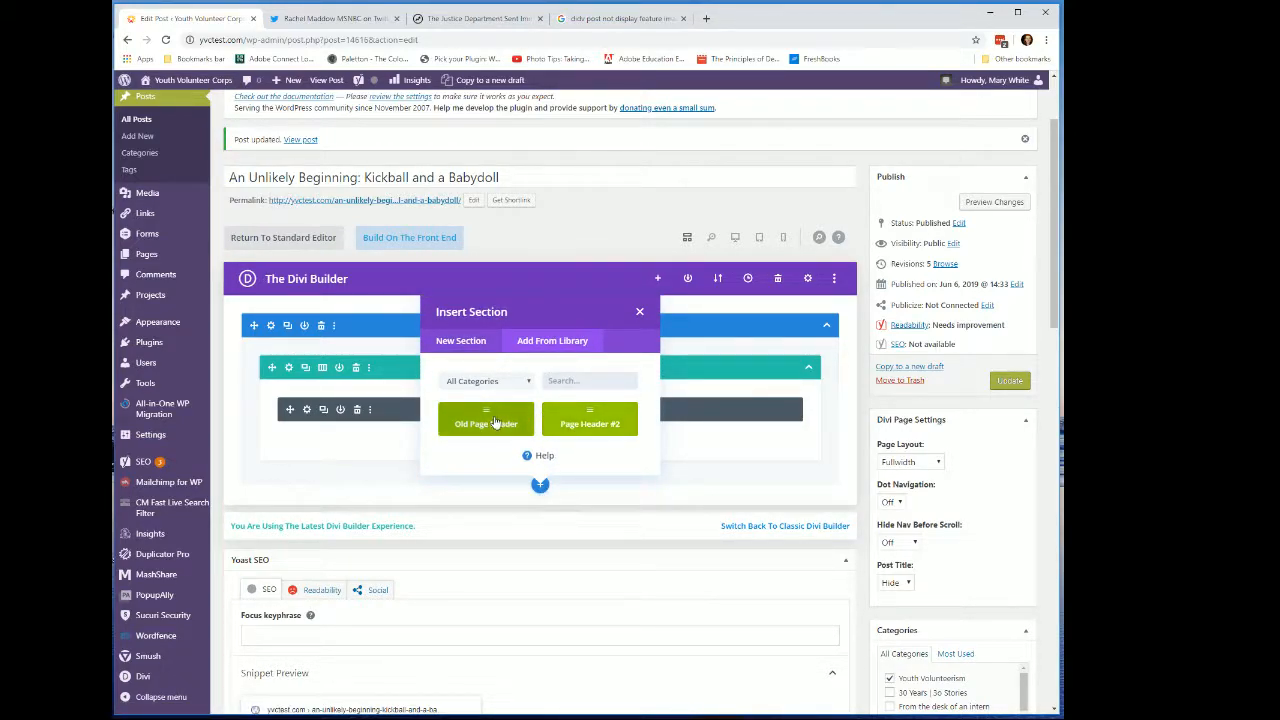
{"action": "left_click", "coordinate": [495, 421]}
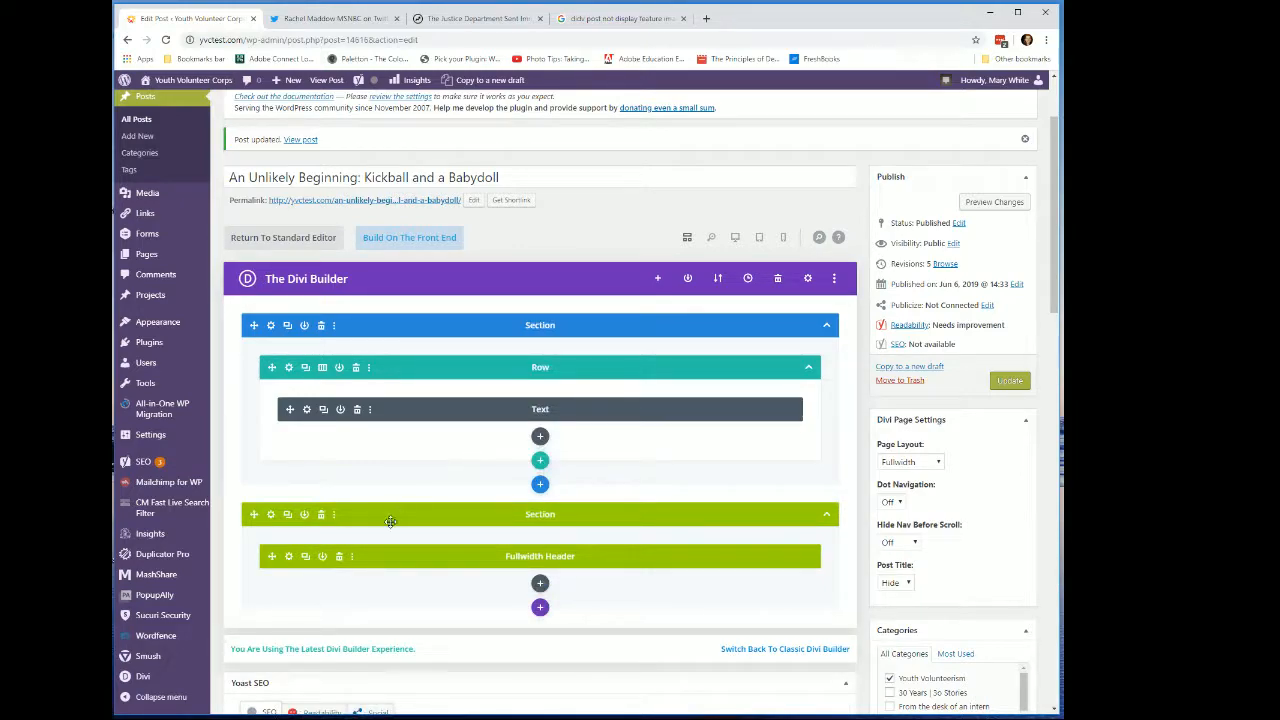
{"action": "left_click_drag", "start_coordinate": [400, 511], "coordinate": [406, 329]}
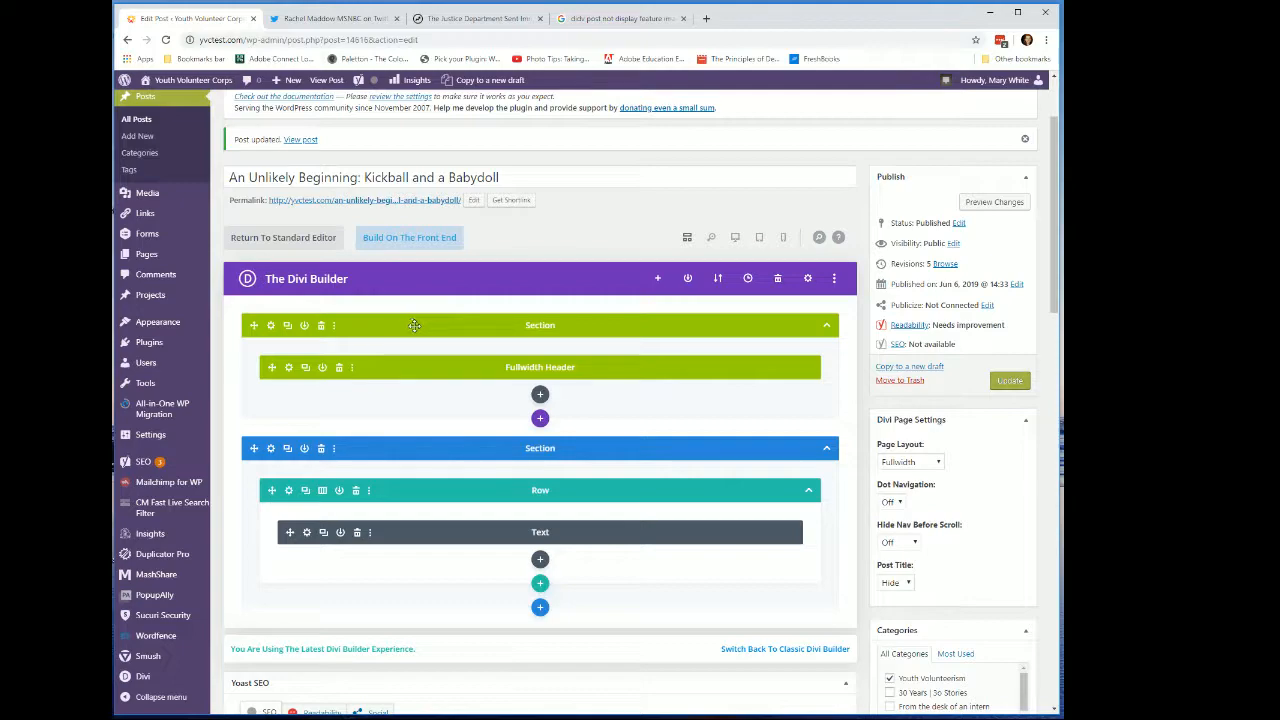
Add a single-column row containing a Text module below the existing text row in the content section.
{"action": "left_click", "coordinate": [539, 585]}
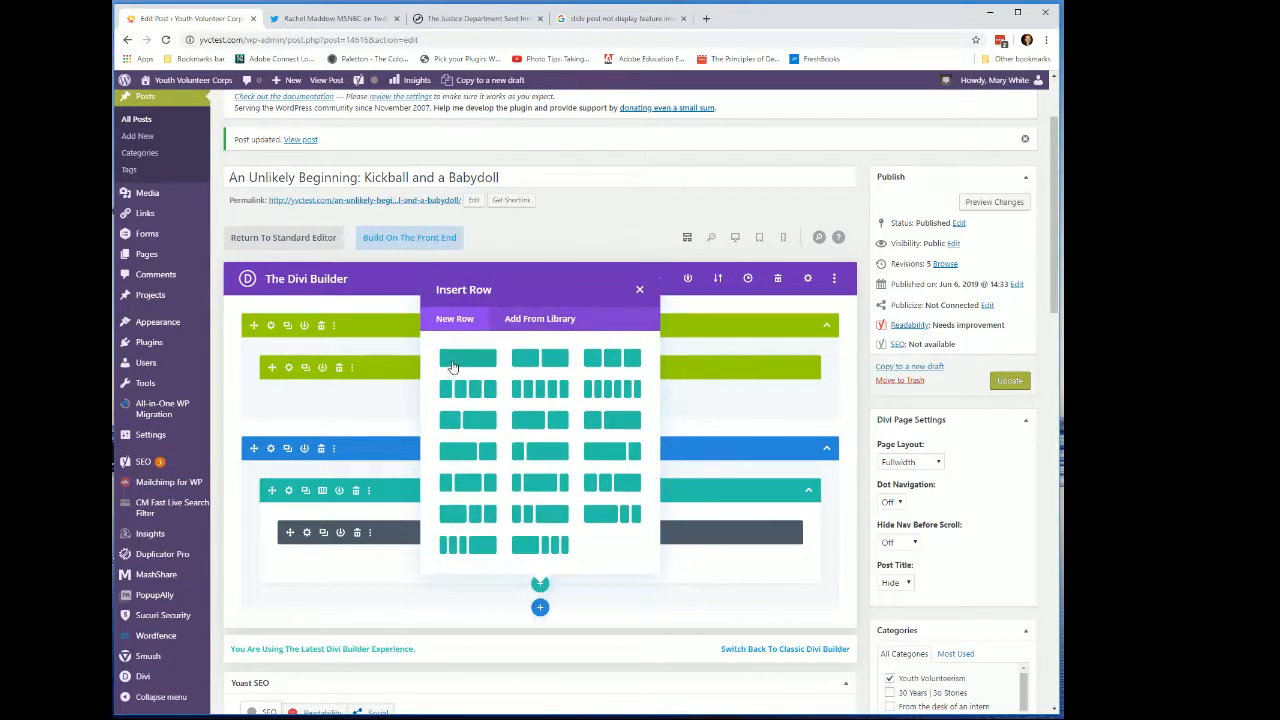
{"action": "left_click", "coordinate": [457, 362]}
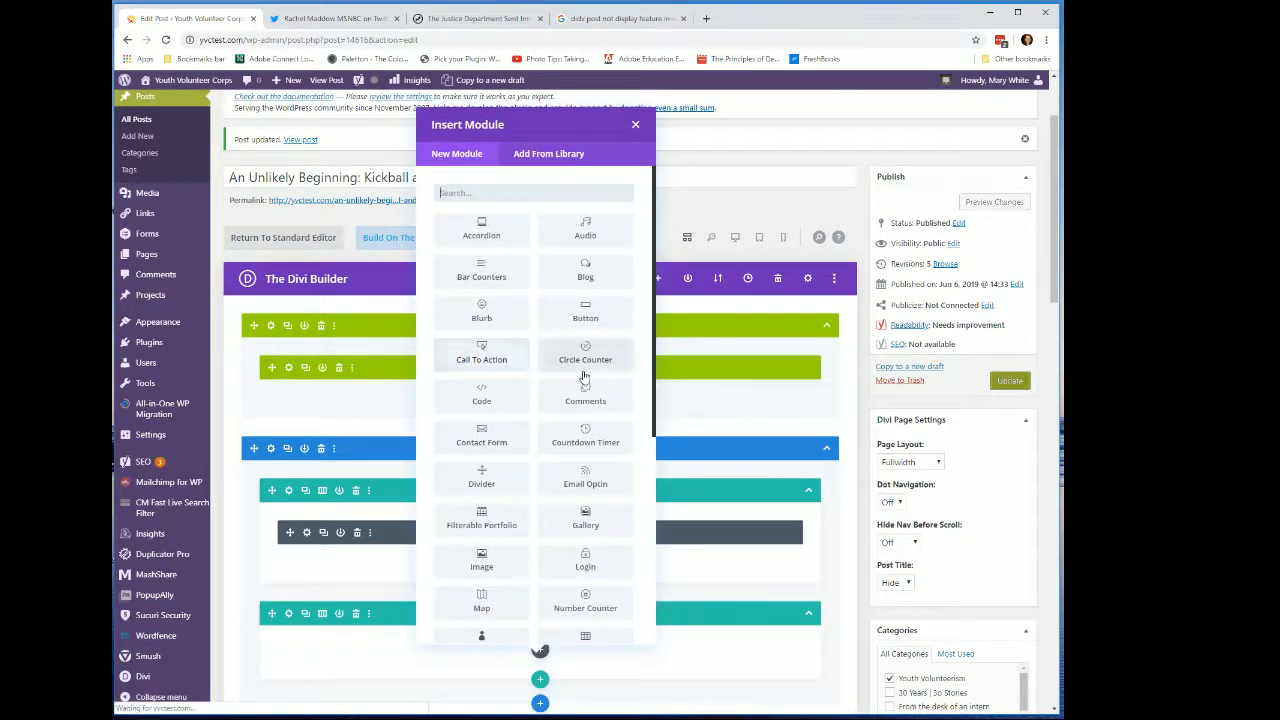
{"action": "scroll", "coordinate": [592, 470], "scroll_direction": "down", "scroll_amount": 3}
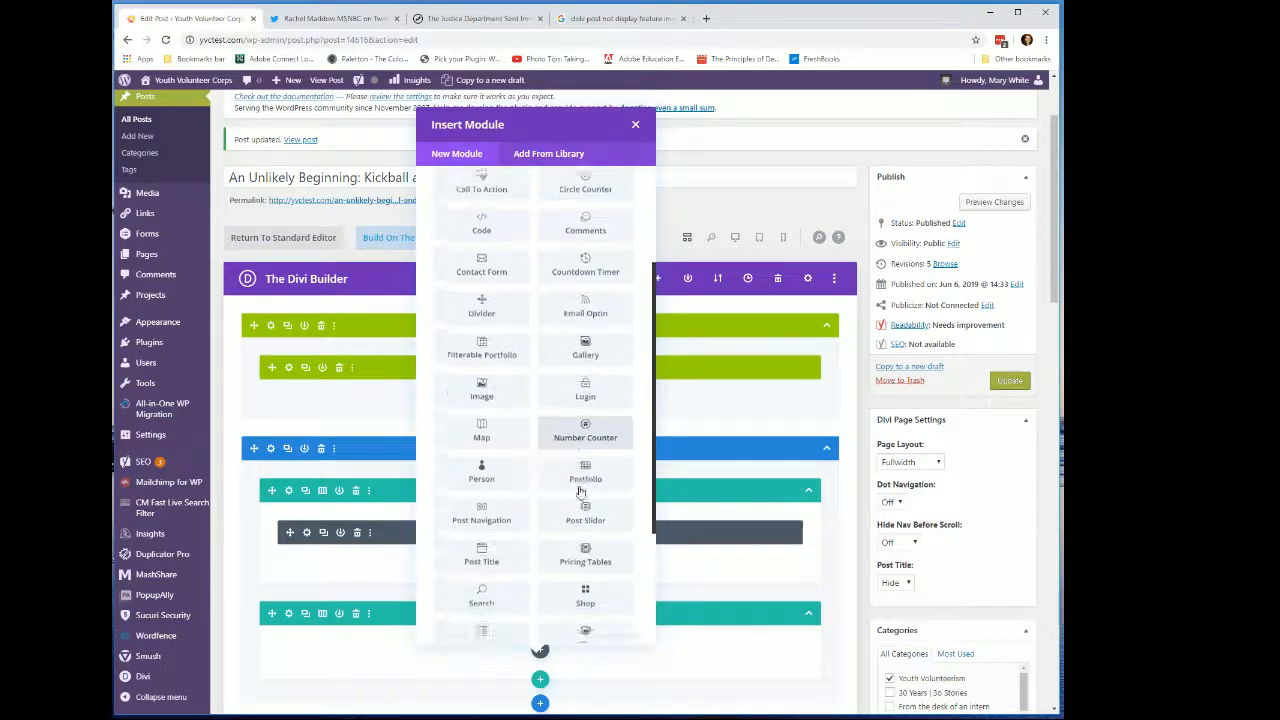
{"action": "scroll", "coordinate": [590, 487], "scroll_direction": "down", "scroll_amount": 2}
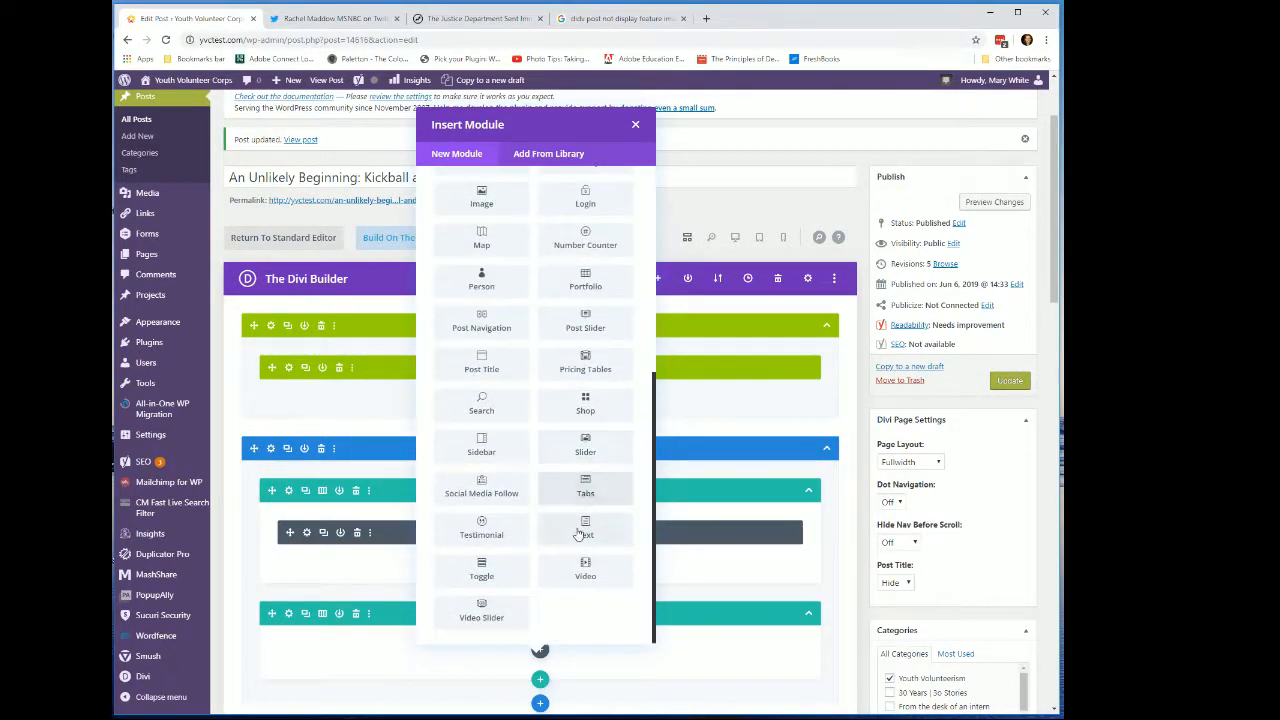
{"action": "left_click", "coordinate": [586, 528]}
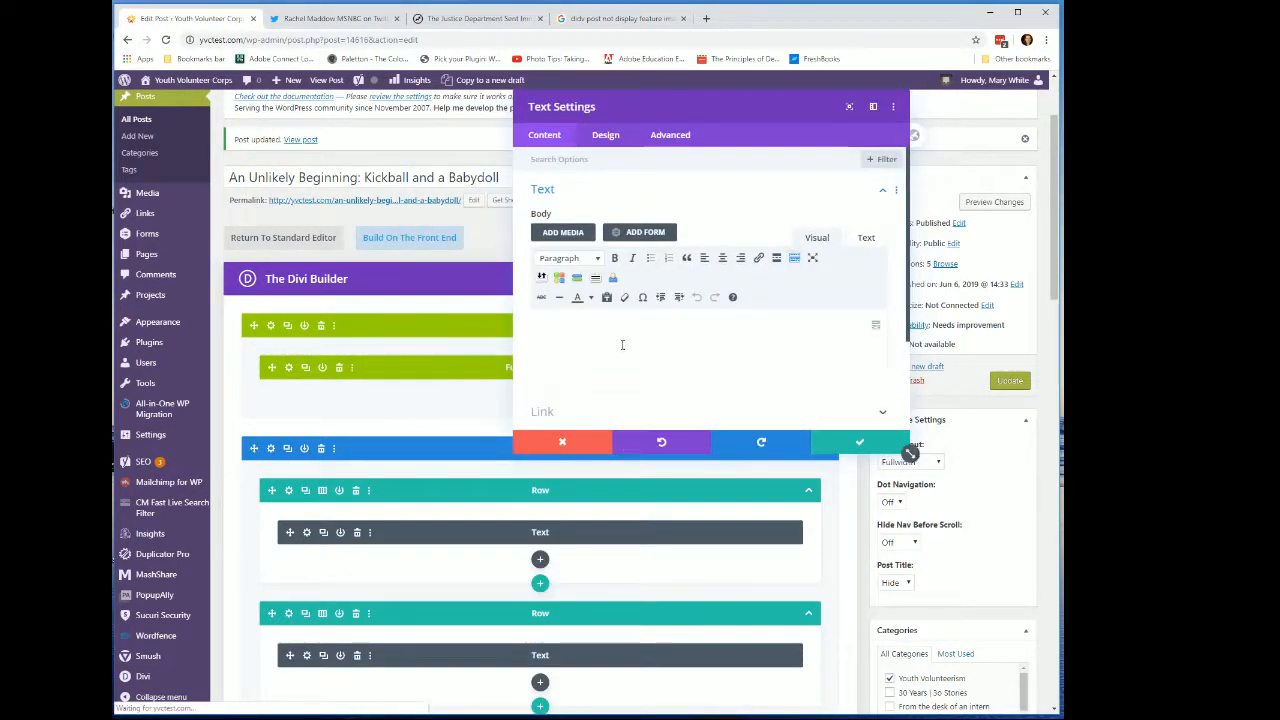
Copy the post title "An Unlikely Beginning: Kickball and a Babydoll" into the body of the new Text module.
{"action": "left_click_drag", "start_coordinate": [499, 178], "coordinate": [228, 177]}
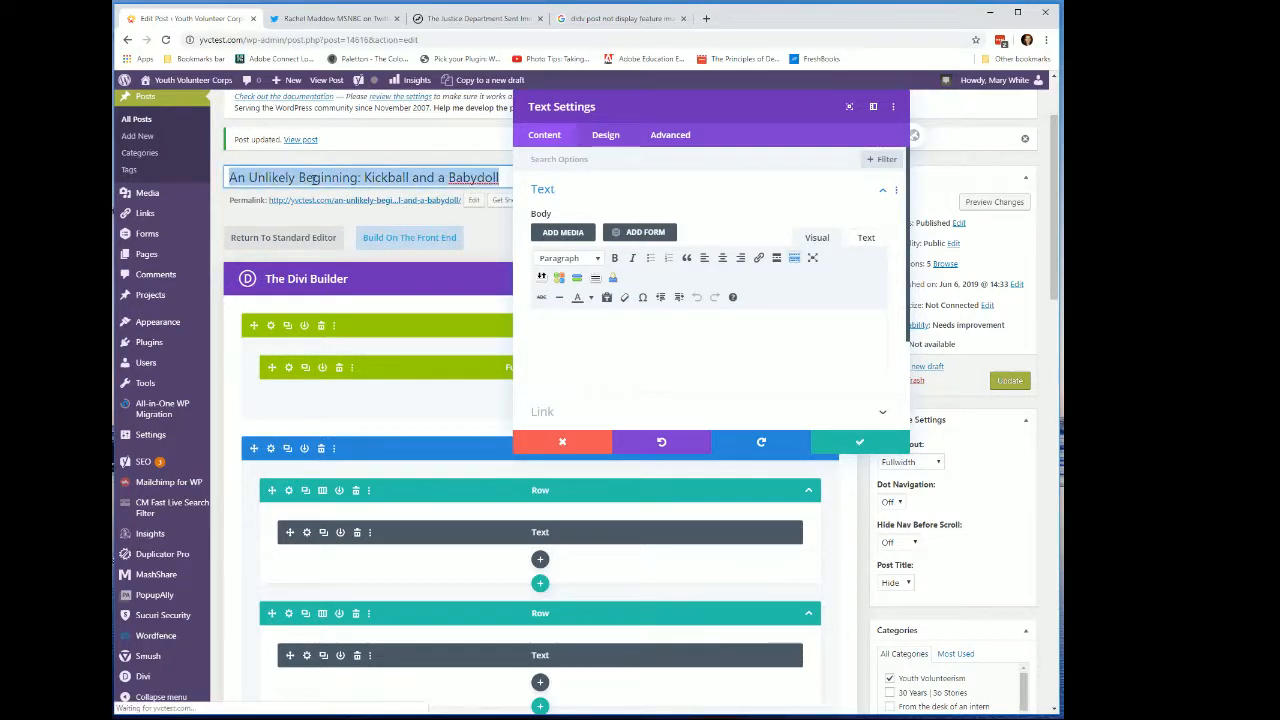
{"action": "right_click", "coordinate": [346, 178]}
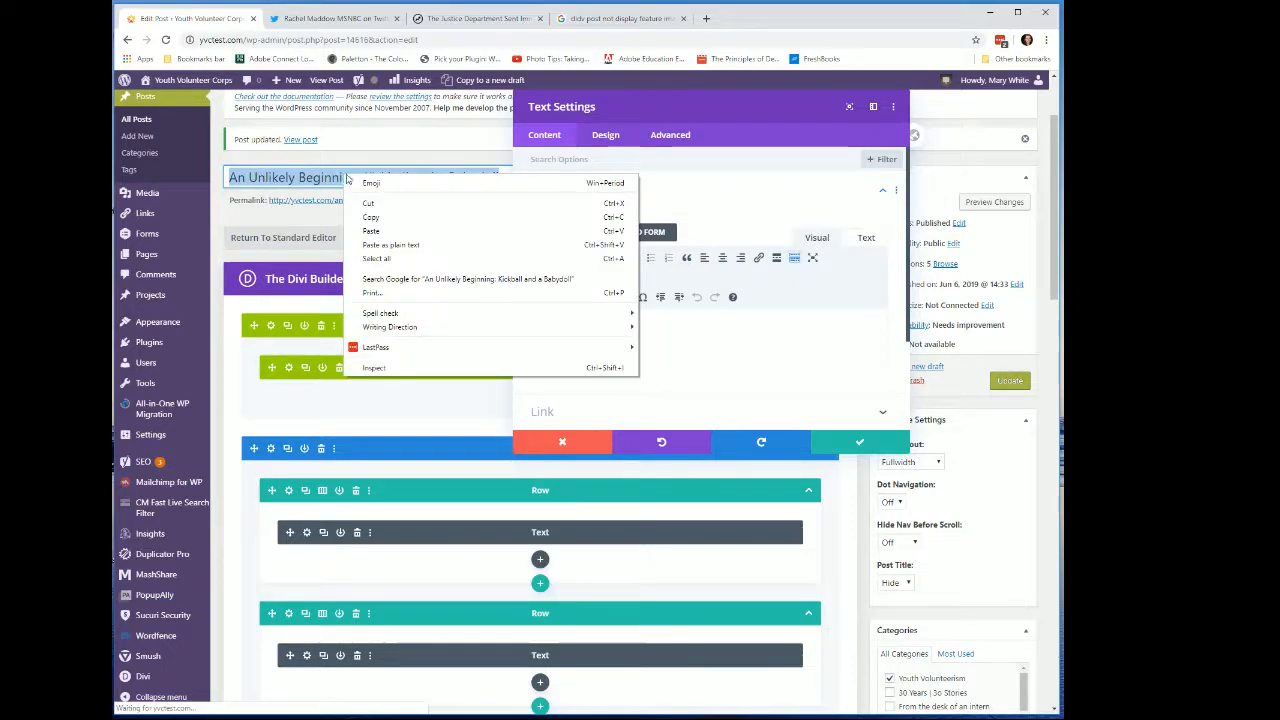
{"action": "left_click", "coordinate": [372, 220]}
{"action": "left_click", "coordinate": [560, 333]}
{"action": "right_click", "coordinate": [567, 335]}
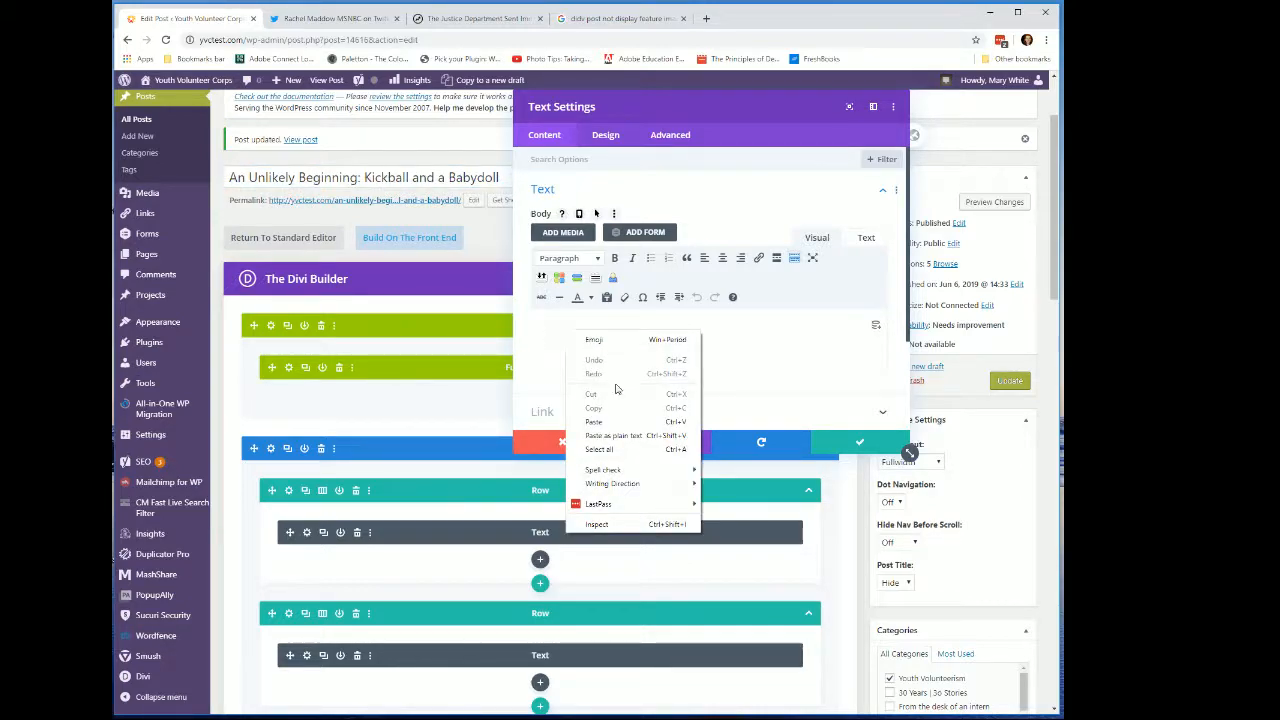
{"action": "left_click", "coordinate": [597, 423]}
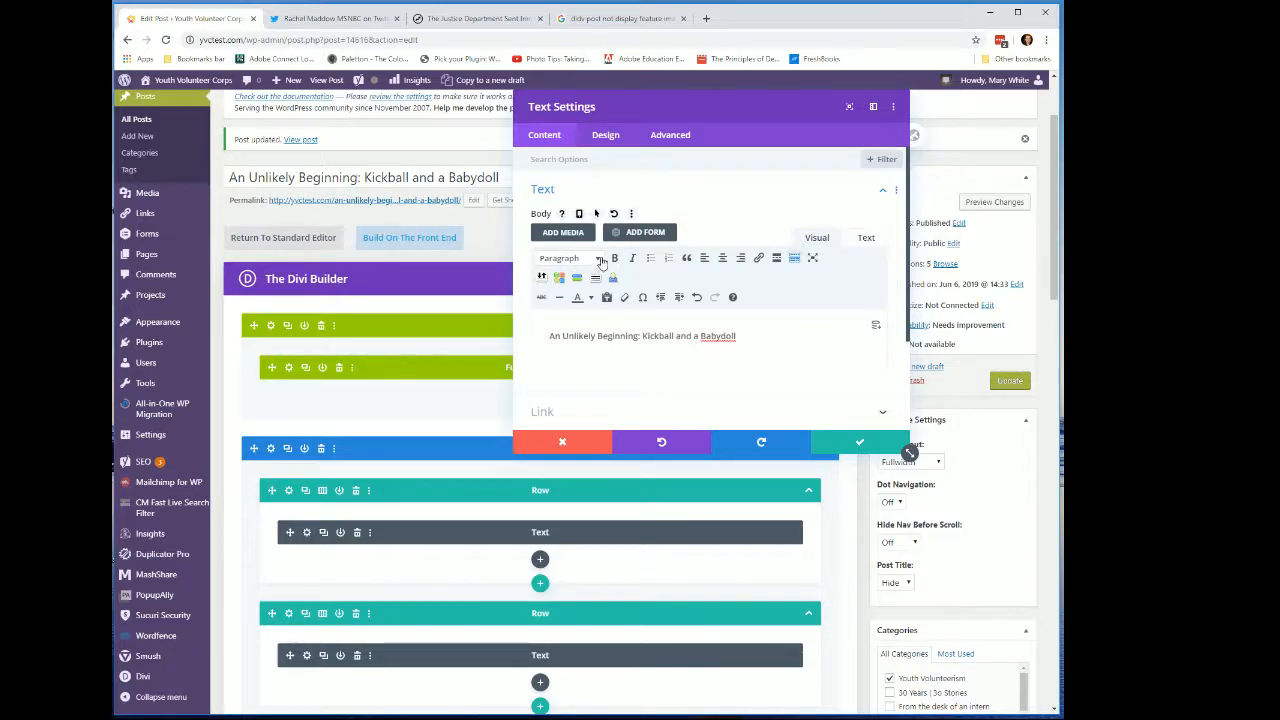
Format the title text in the Text module as Heading 1 and save the module.
{"action": "left_click", "coordinate": [599, 261]}
{"action": "left_click", "coordinate": [600, 299]}
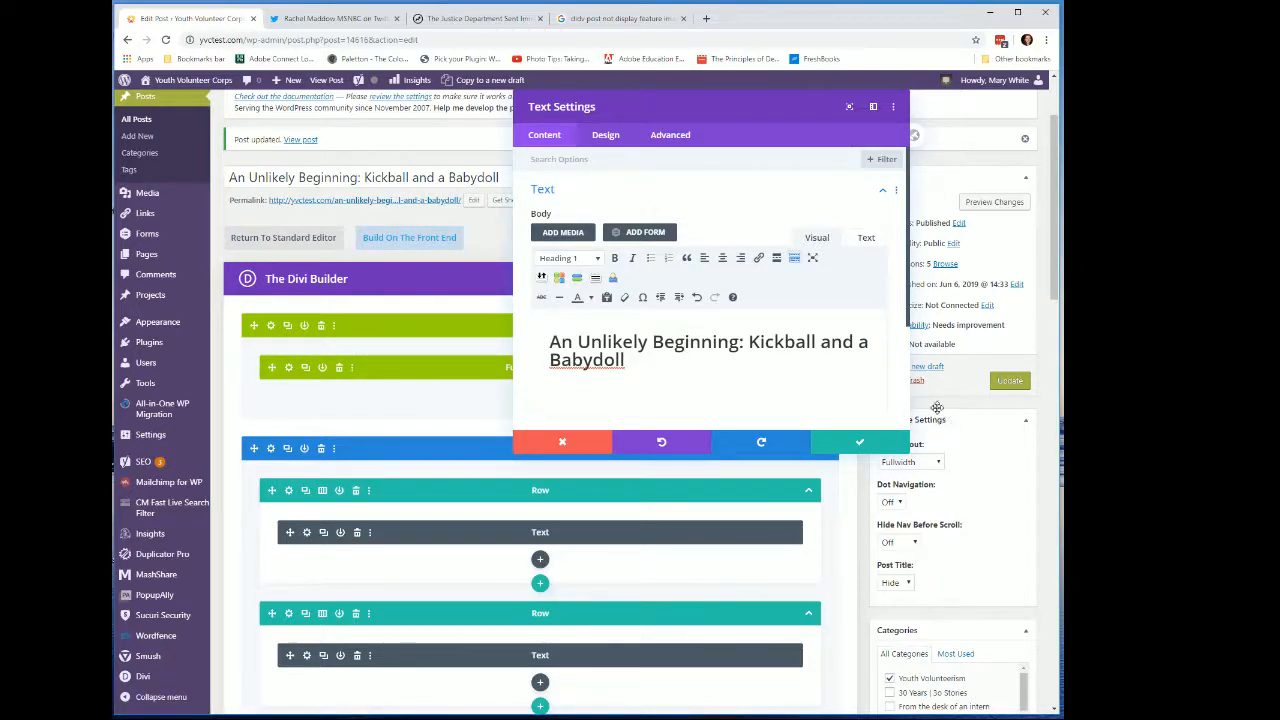
{"action": "left_click", "coordinate": [900, 445]}
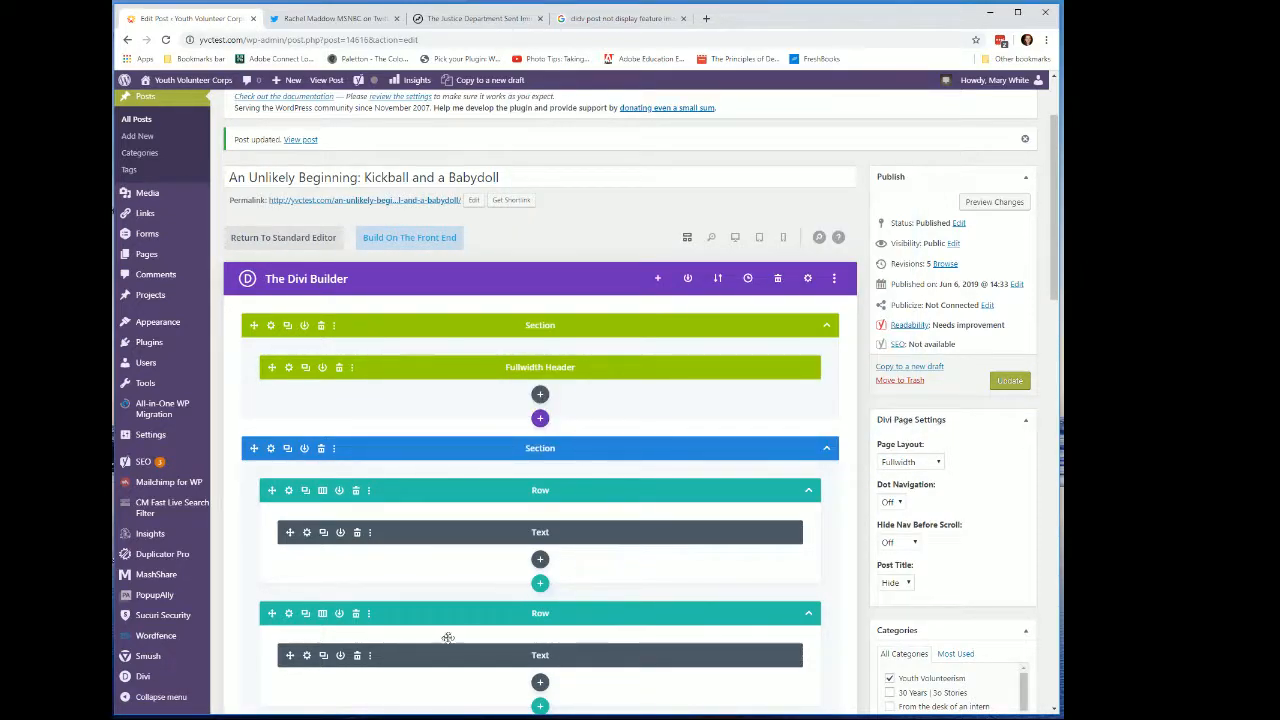
Set the new Text module's admin label to the copied title "An Unlikely Beginning: Kickball and a Babydoll" and save the module.
{"action": "scroll", "coordinate": [400, 630], "scroll_direction": "down", "scroll_amount": 1}
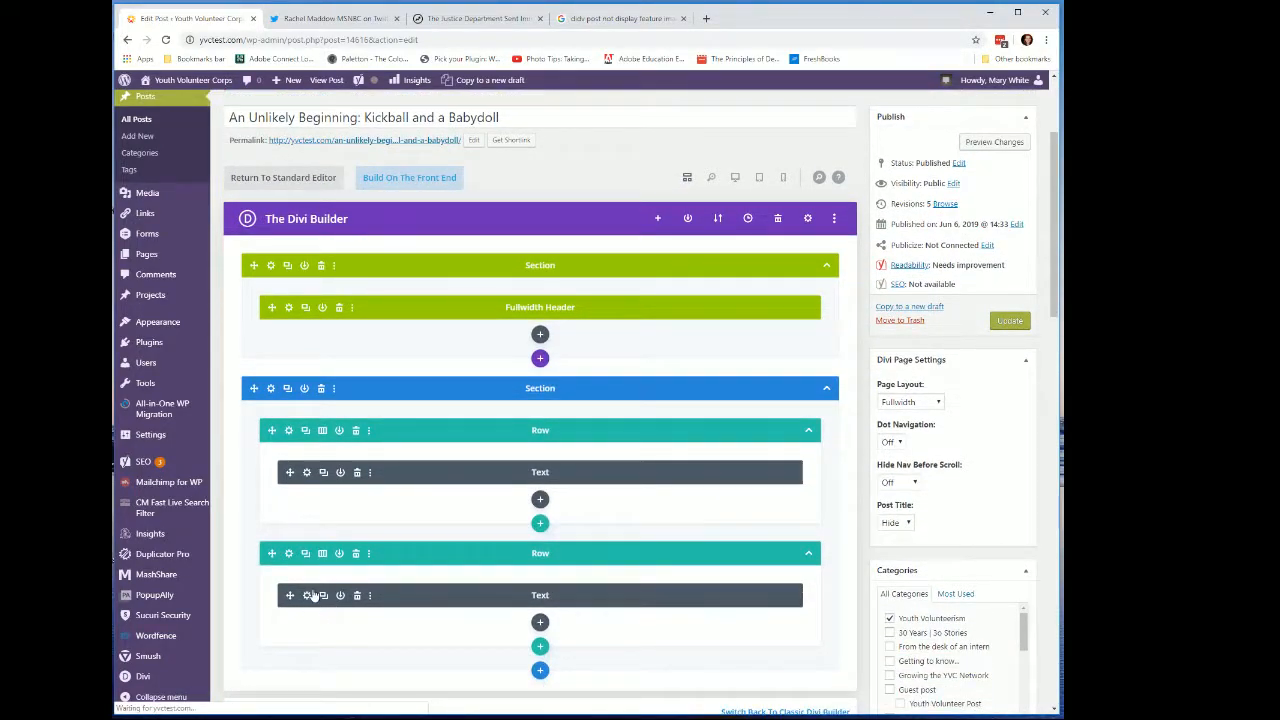
{"action": "left_click", "coordinate": [307, 596]}
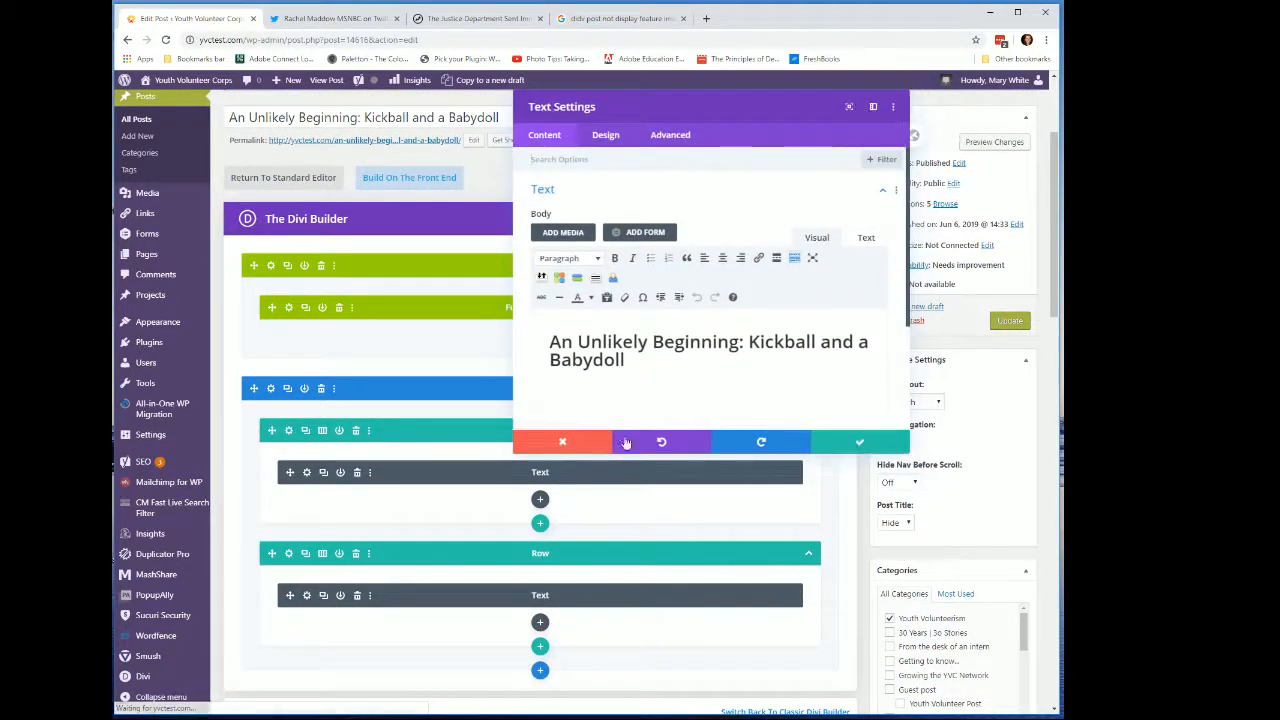
{"action": "scroll", "coordinate": [650, 330], "scroll_direction": "down", "scroll_amount": 1}
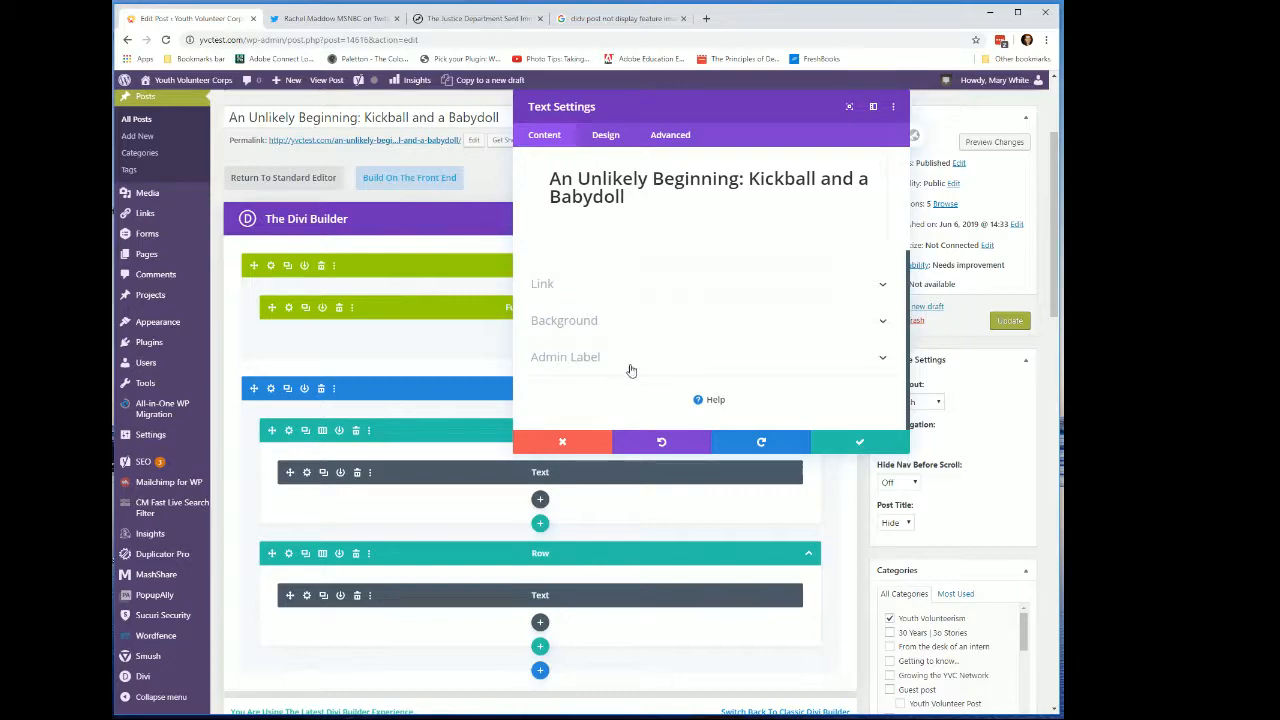
{"action": "left_click", "coordinate": [883, 361]}
{"action": "left_click", "coordinate": [562, 352]}
{"action": "right_click", "coordinate": [558, 350]}
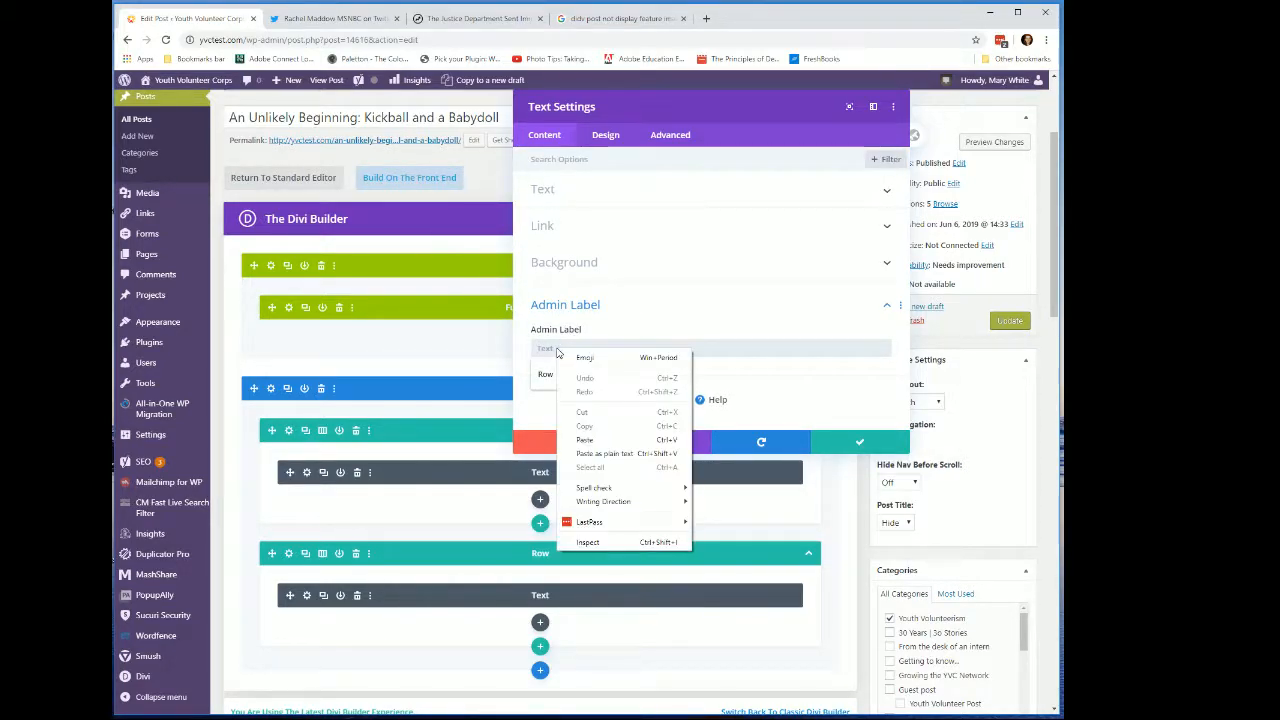
{"action": "left_click", "coordinate": [583, 440]}
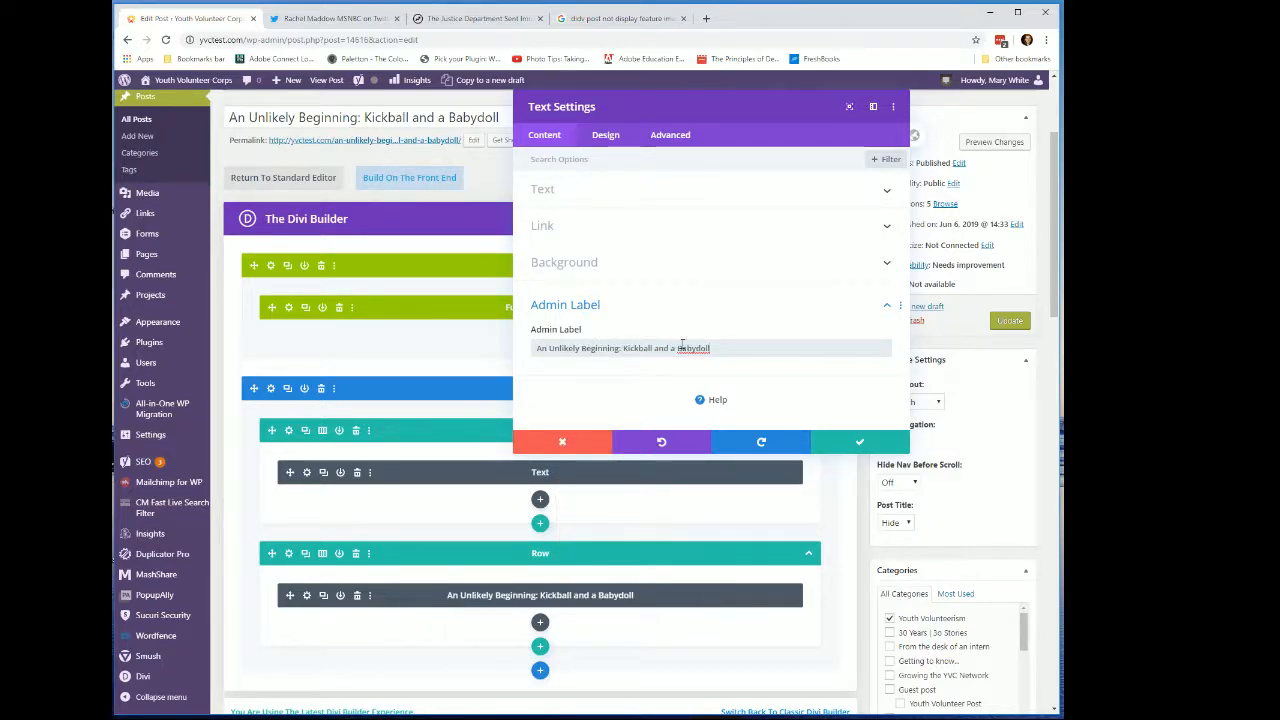
{"action": "left_click", "coordinate": [857, 441]}
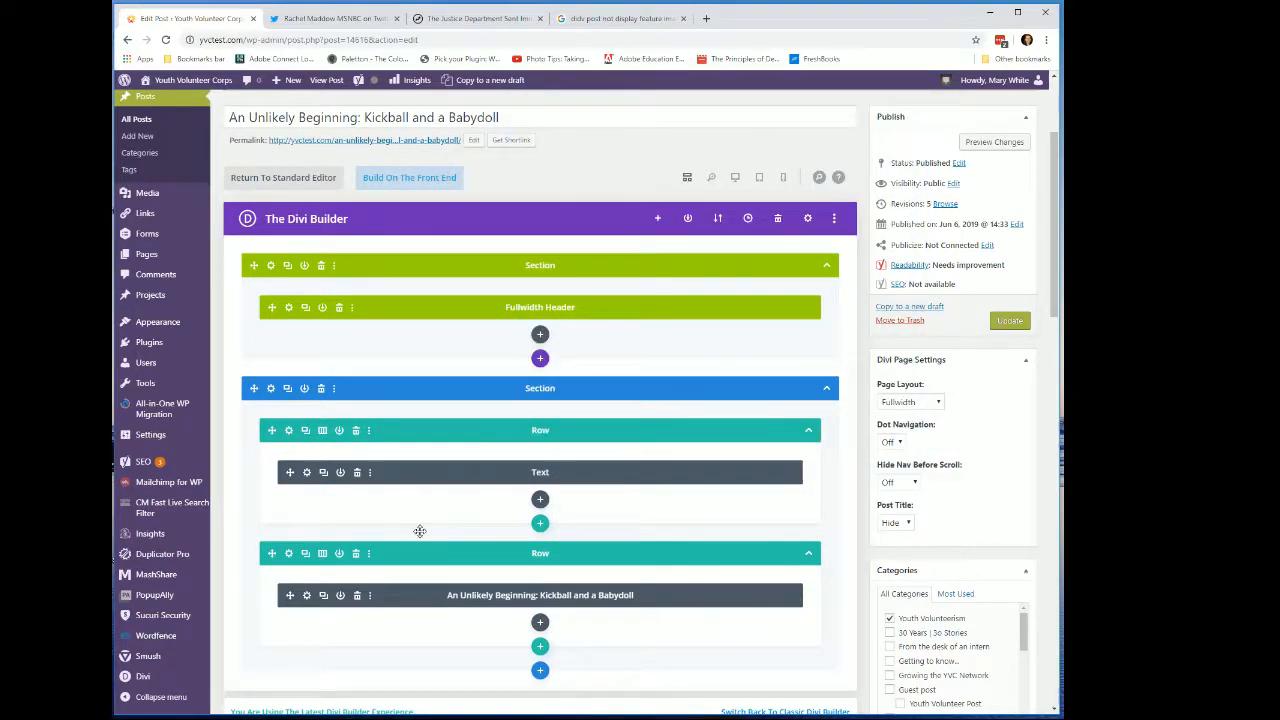
Move the title row above the original text row in the content section and update the post.
{"action": "left_click_drag", "start_coordinate": [434, 553], "coordinate": [433, 434]}
{"action": "left_click", "coordinate": [1011, 321]}
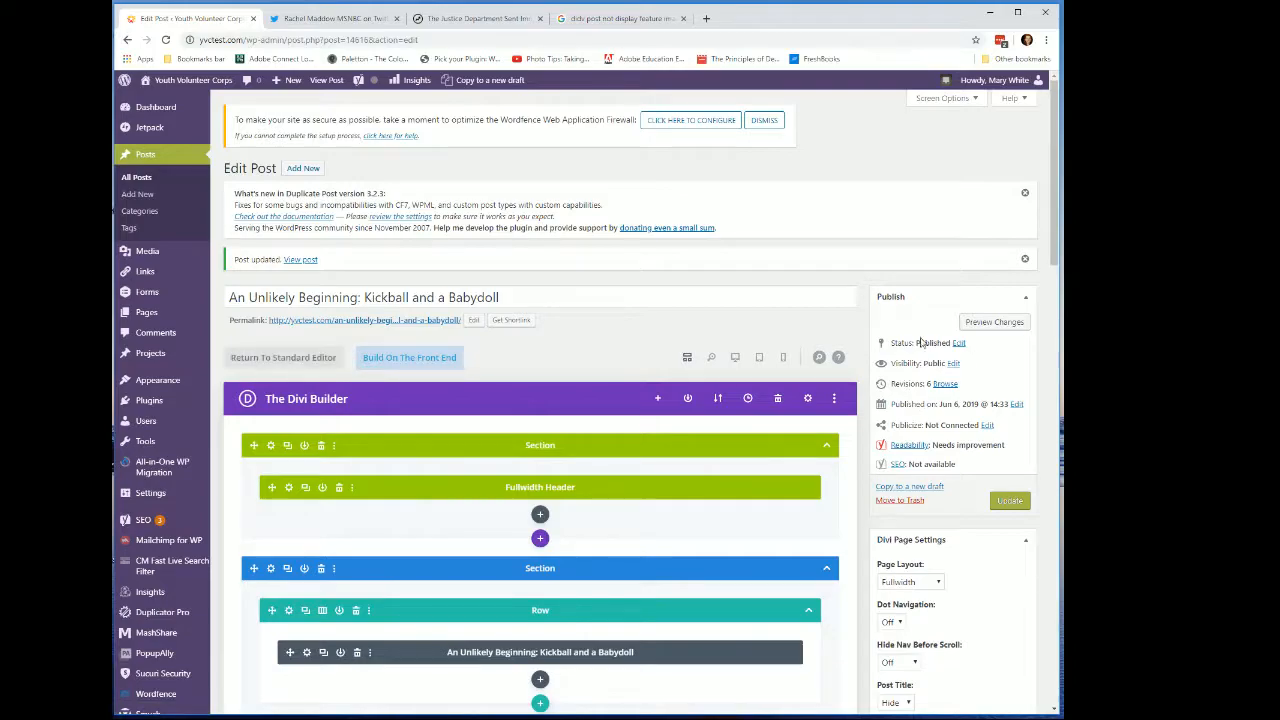
{"action": "scroll", "coordinate": [981, 623], "scroll_direction": "down", "scroll_amount": 1}
{"action": "scroll", "coordinate": [981, 623], "scroll_direction": "down", "scroll_amount": 3}
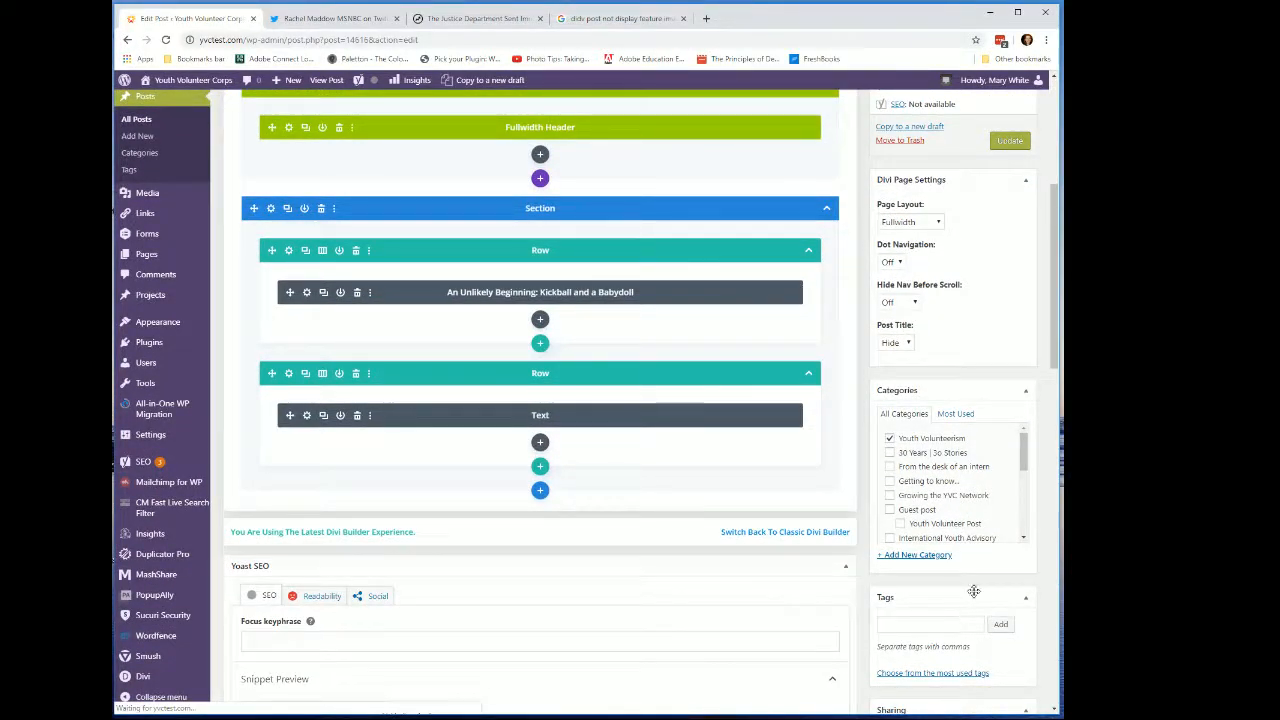
{"action": "mouse_move", "coordinate": [948, 603]}
{"action": "left_mouse_down"}
{"action": "mouse_move", "coordinate": [951, 403]}
{"action": "mouse_move", "coordinate": [962, 589]}
{"action": "mouse_move", "coordinate": [943, 606]}
{"action": "left_mouse_up"}
{"action": "scroll", "coordinate": [966, 414], "scroll_direction": "up", "scroll_amount": 1}
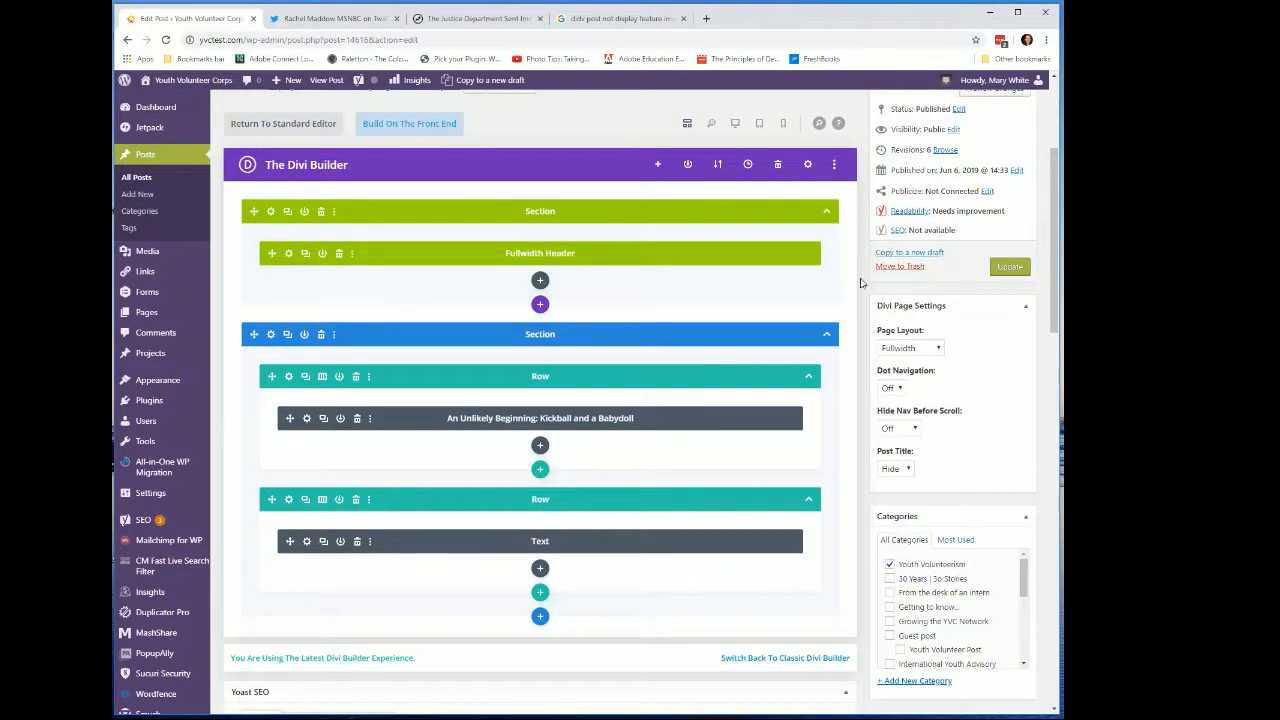
{"action": "scroll", "coordinate": [921, 292], "scroll_direction": "up", "scroll_amount": 2}
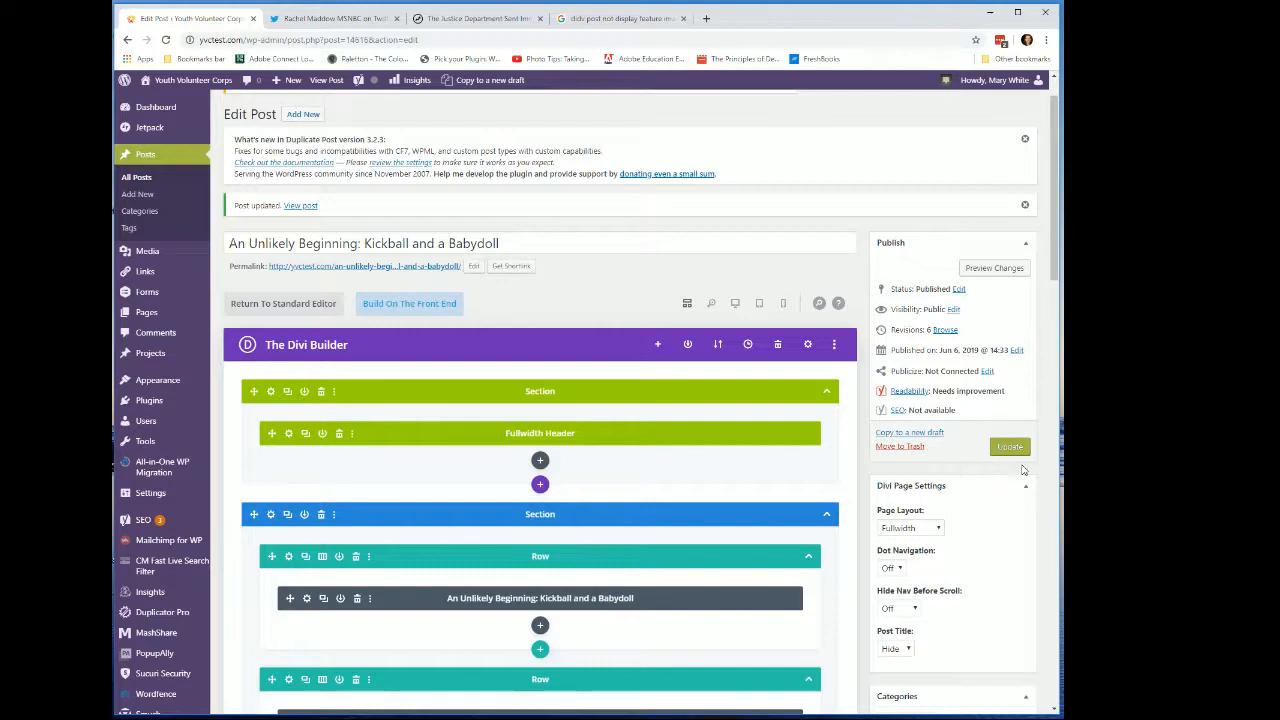
Save the post's Divi layout changes and open the published post on the live site.
{"action": "left_click", "coordinate": [1017, 449]}
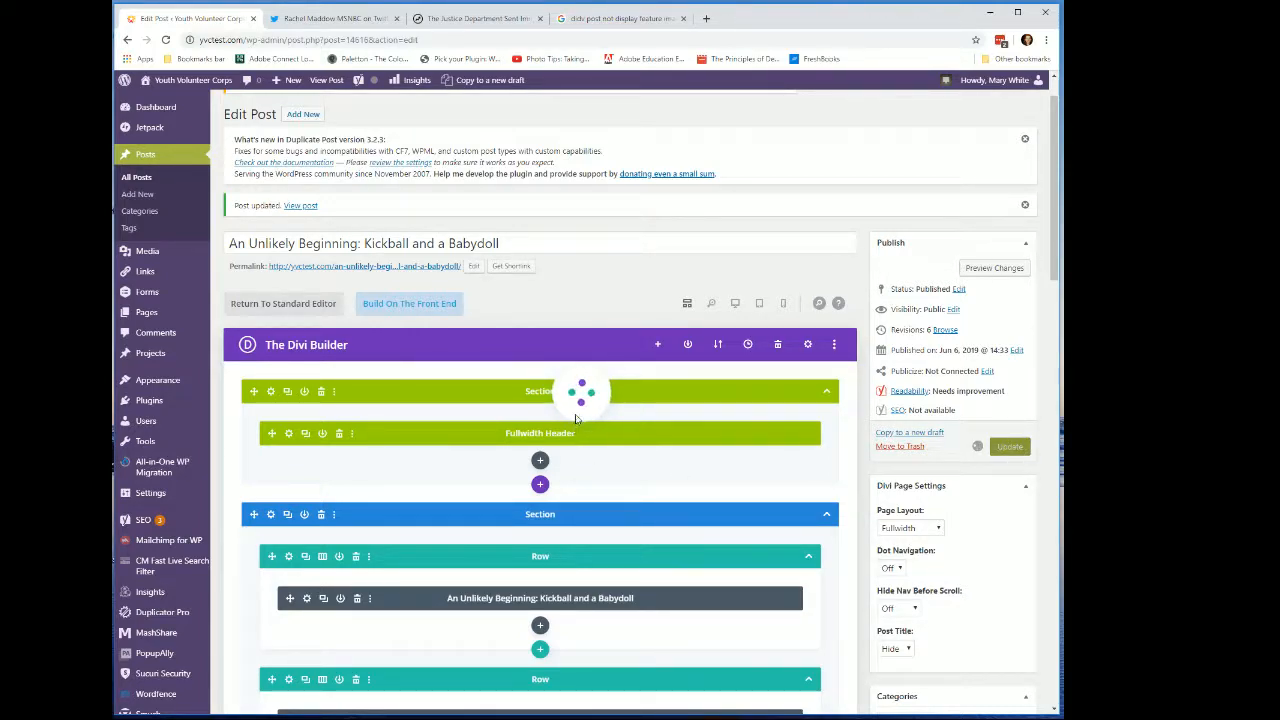
{"action": "left_click", "coordinate": [326, 80]}
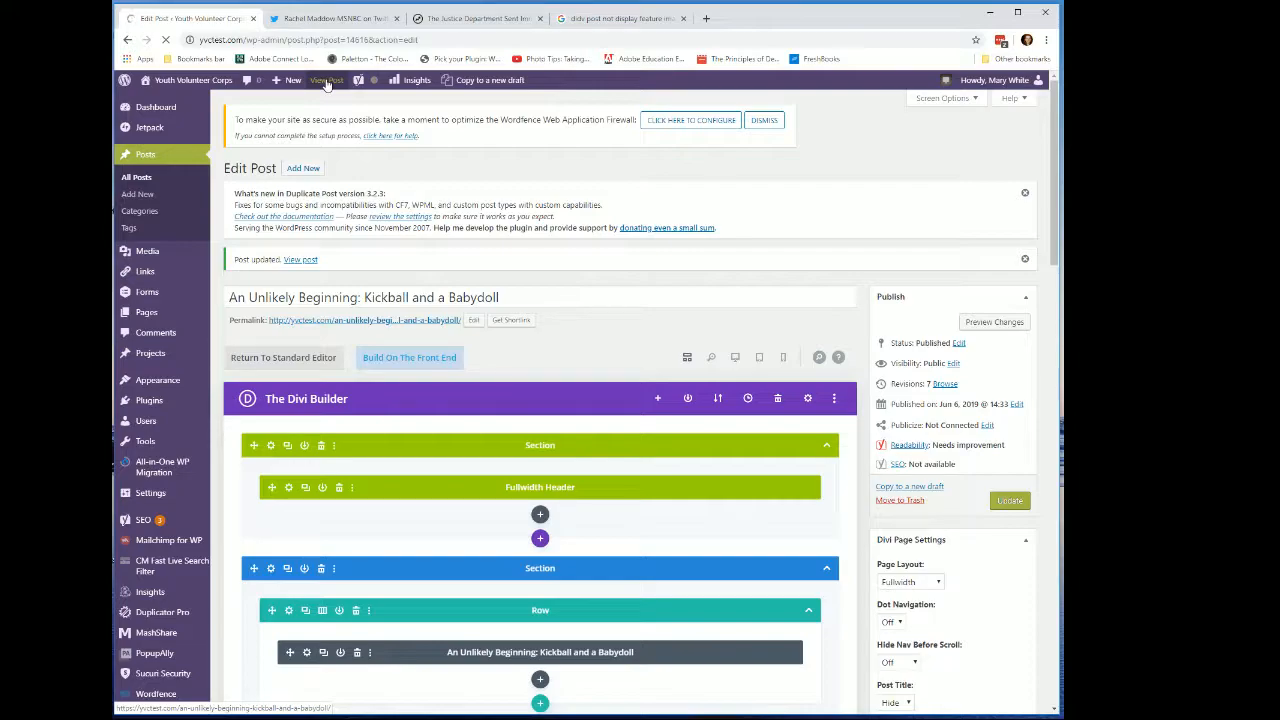
{"action": "left_click", "coordinate": [326, 82]}
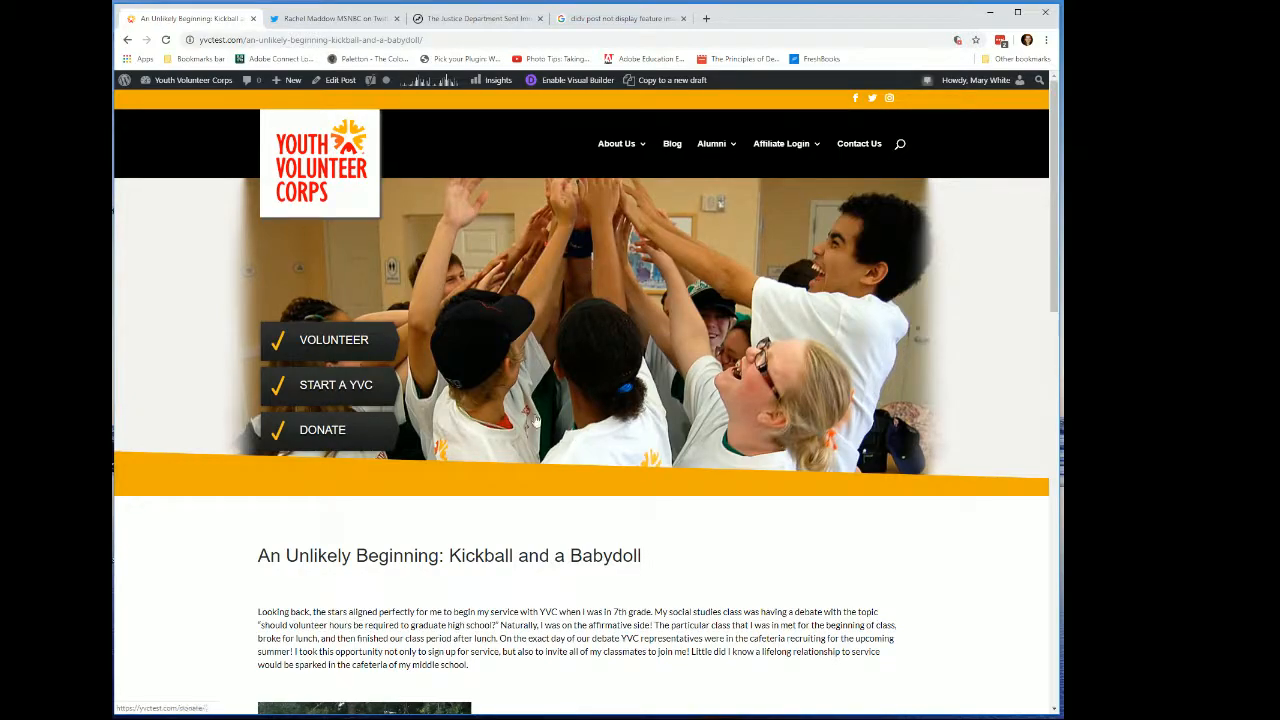
Examine the published post from its page header and title through the body text and images to the footer.
{"action": "scroll", "coordinate": [605, 393], "scroll_direction": "down", "scroll_amount": 2}
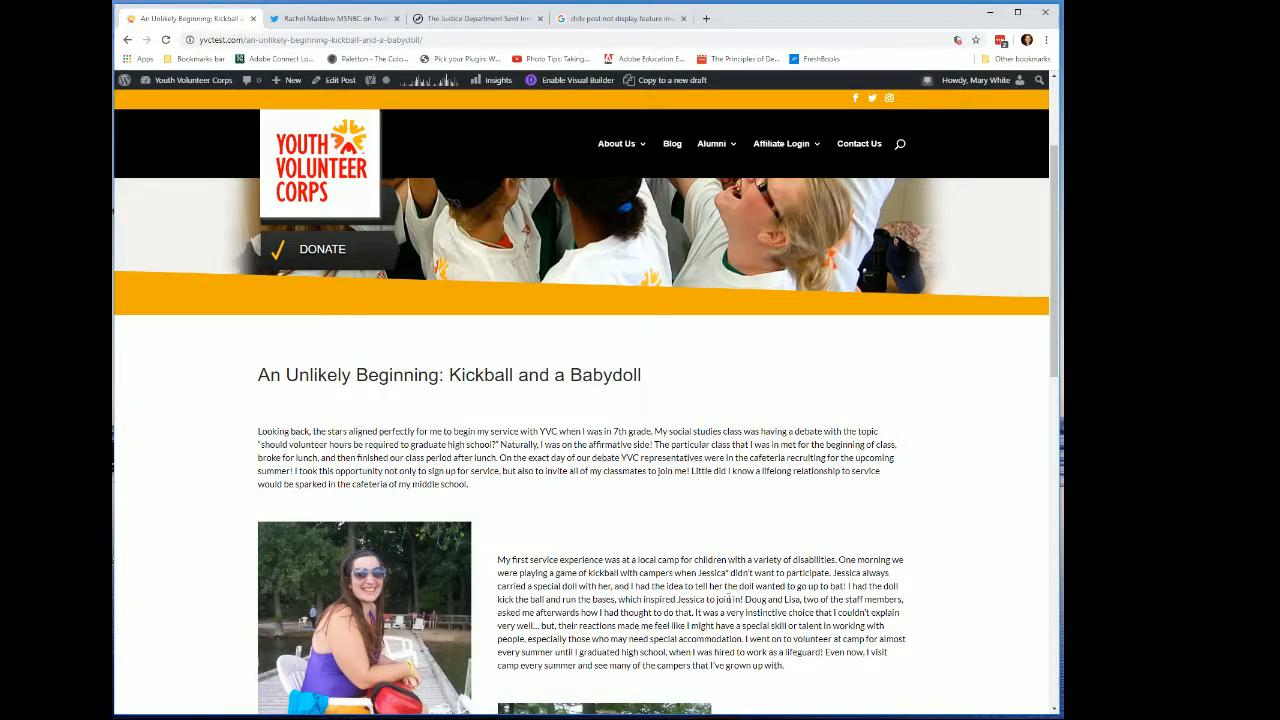
{"action": "scroll", "coordinate": [600, 560], "scroll_direction": "down", "scroll_amount": 5}
{"action": "scroll", "coordinate": [647, 574], "scroll_direction": "down", "scroll_amount": 4}
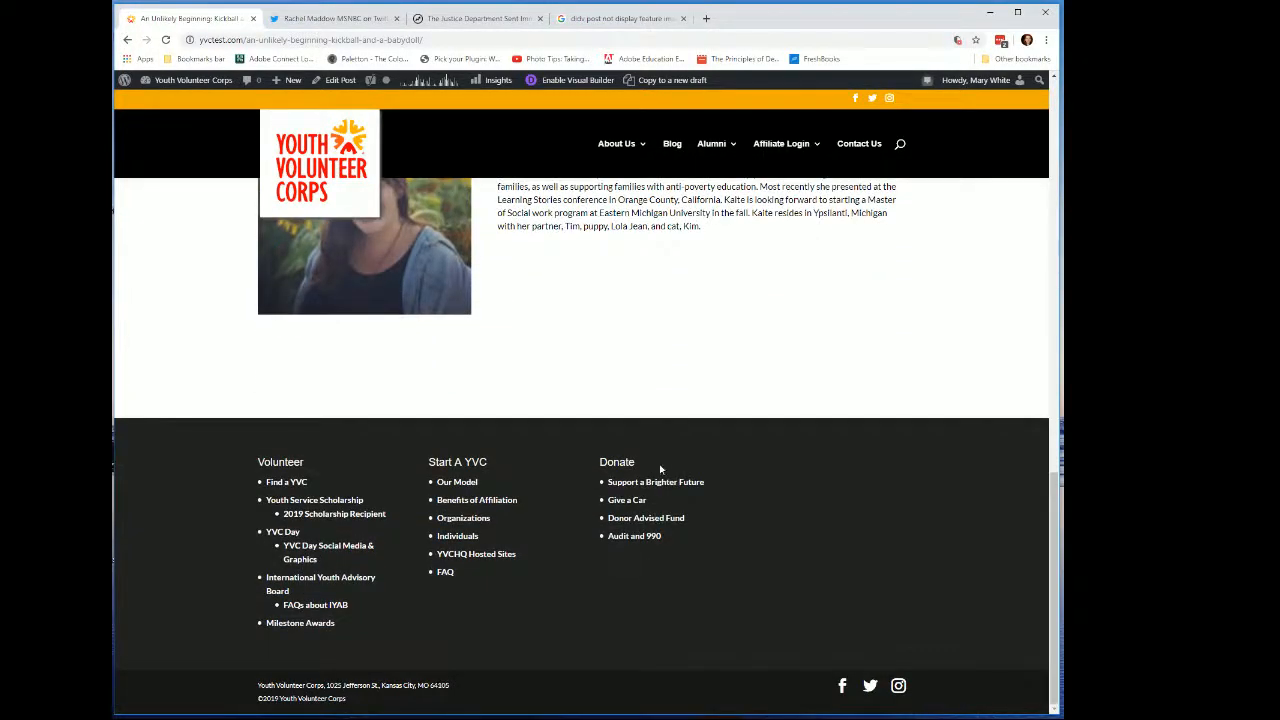
{"action": "scroll", "coordinate": [668, 392], "scroll_direction": "up", "scroll_amount": 3}
{"action": "scroll", "coordinate": [669, 391], "scroll_direction": "up", "scroll_amount": 5}
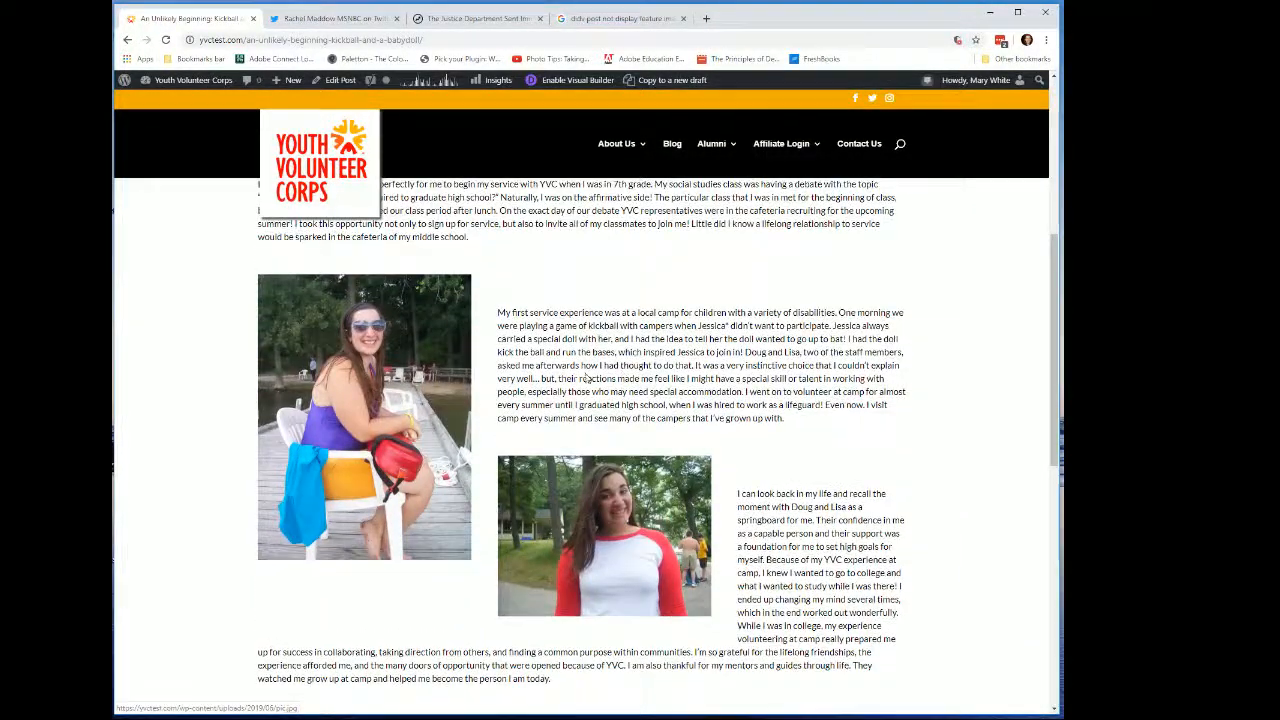
{"action": "scroll", "coordinate": [616, 554], "scroll_direction": "down", "scroll_amount": 4}
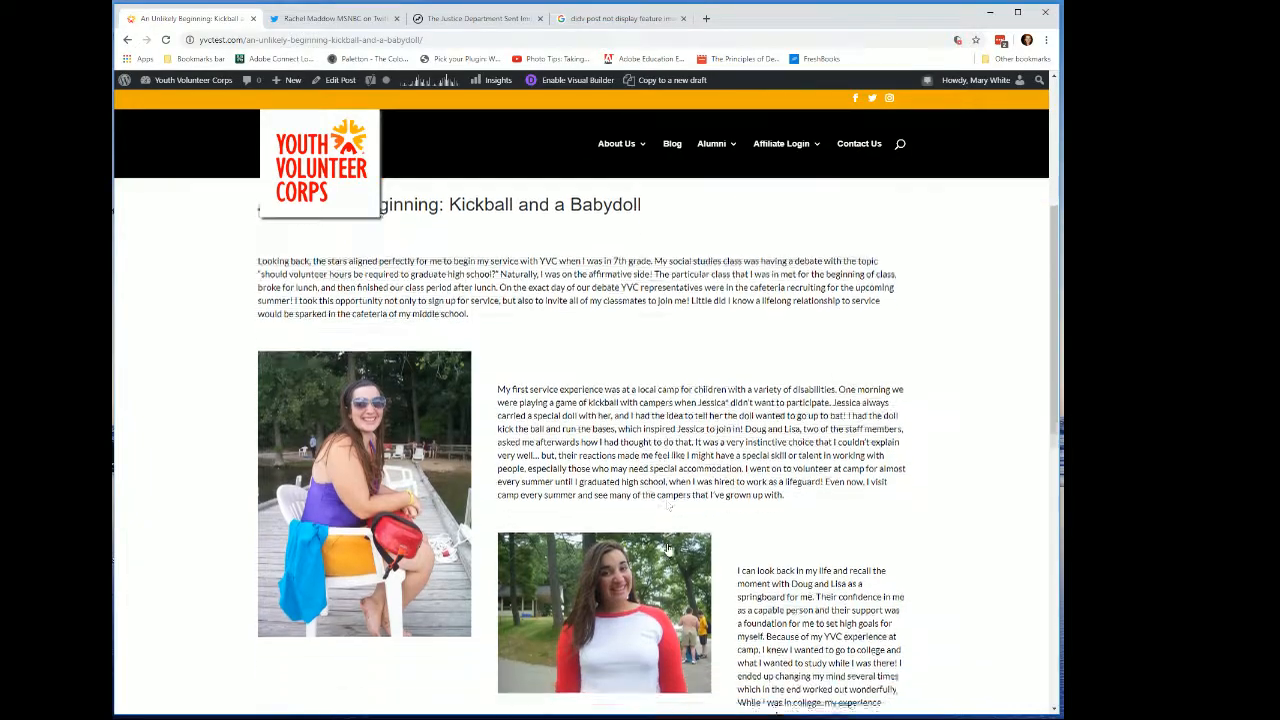
{"action": "scroll", "coordinate": [619, 420], "scroll_direction": "down", "scroll_amount": 2}
{"action": "scroll", "coordinate": [608, 514], "scroll_direction": "up", "scroll_amount": 6}
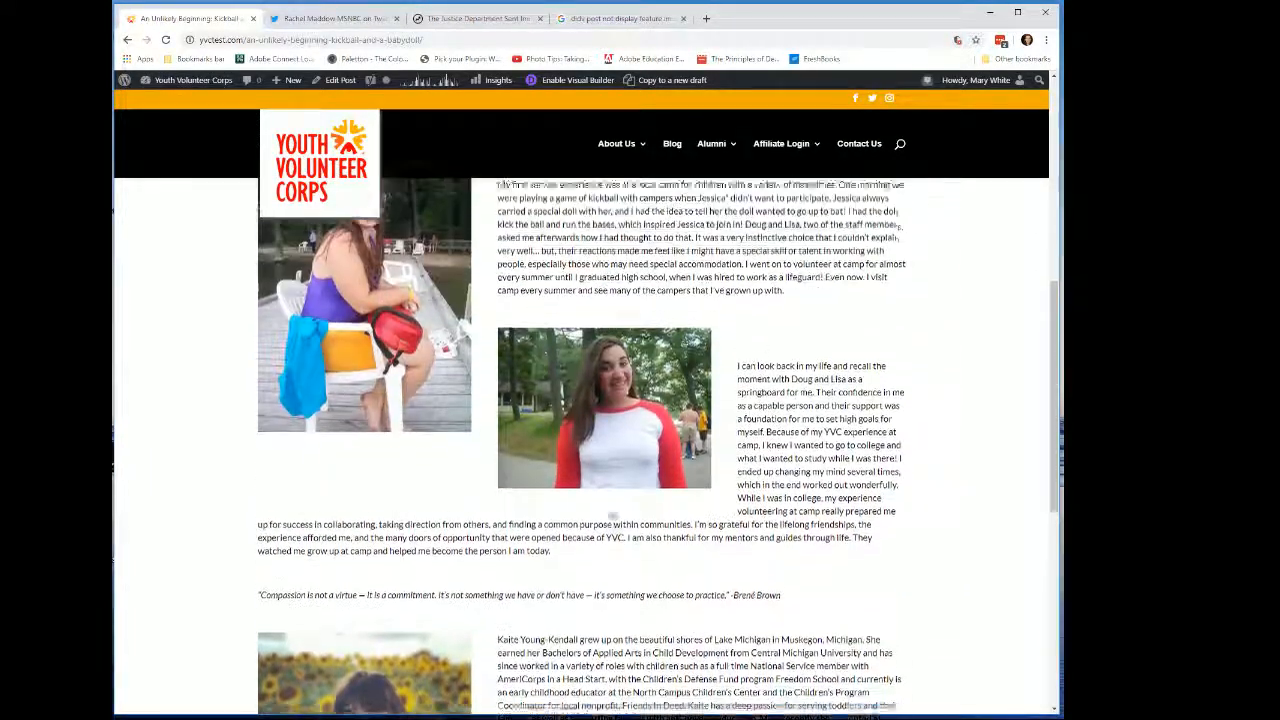
{"action": "scroll", "coordinate": [730, 432], "scroll_direction": "up", "scroll_amount": 3}
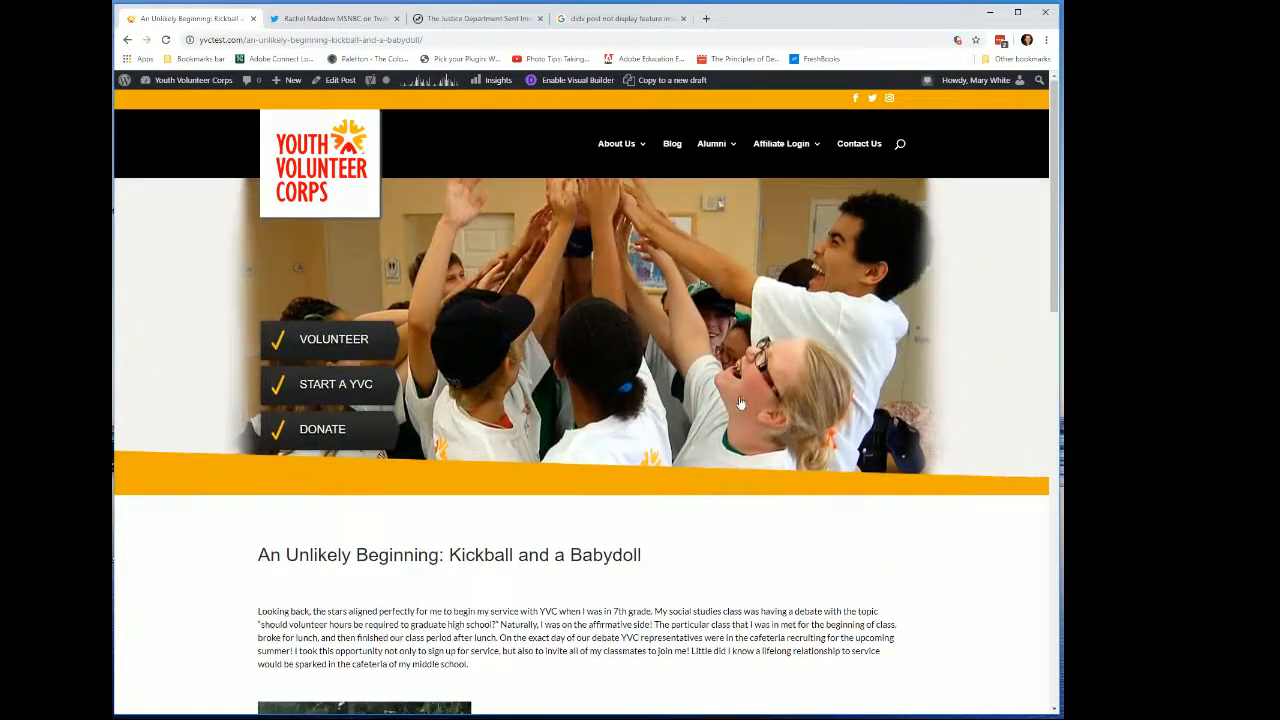